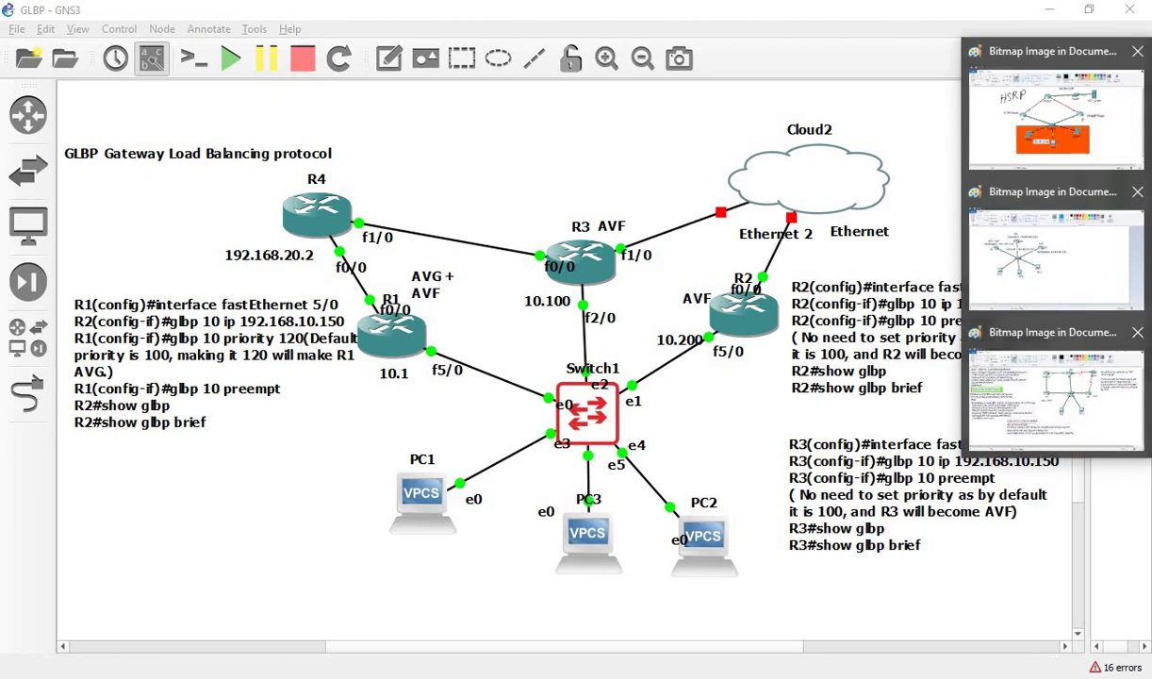
Step: Switch to the HSRP diagram in Paint, circle routers R1 and R2, and draw a tick mark beside the STANDBY Router label
left_click(1048, 120)
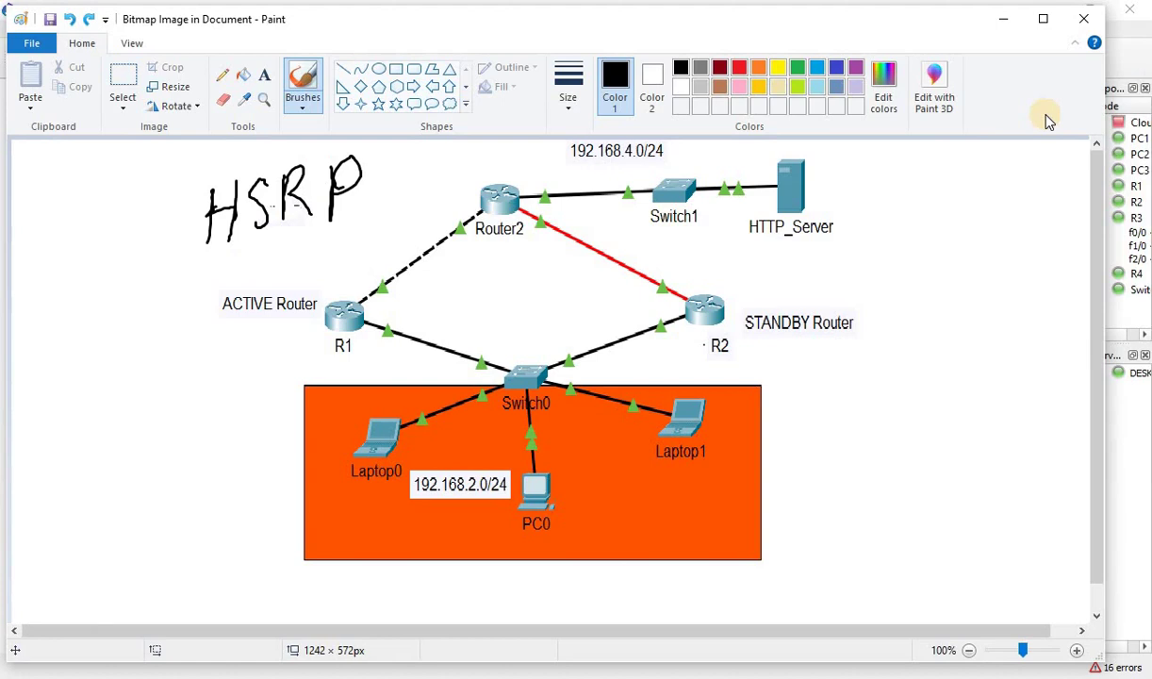
mouse_move(283, 356)
left_mouse_down()
mouse_move(363, 363)
mouse_move(270, 366)
mouse_move(279, 377)
left_mouse_up()
mouse_move(676, 275)
left_mouse_down()
mouse_move(735, 386)
mouse_move(671, 261)
left_mouse_up()
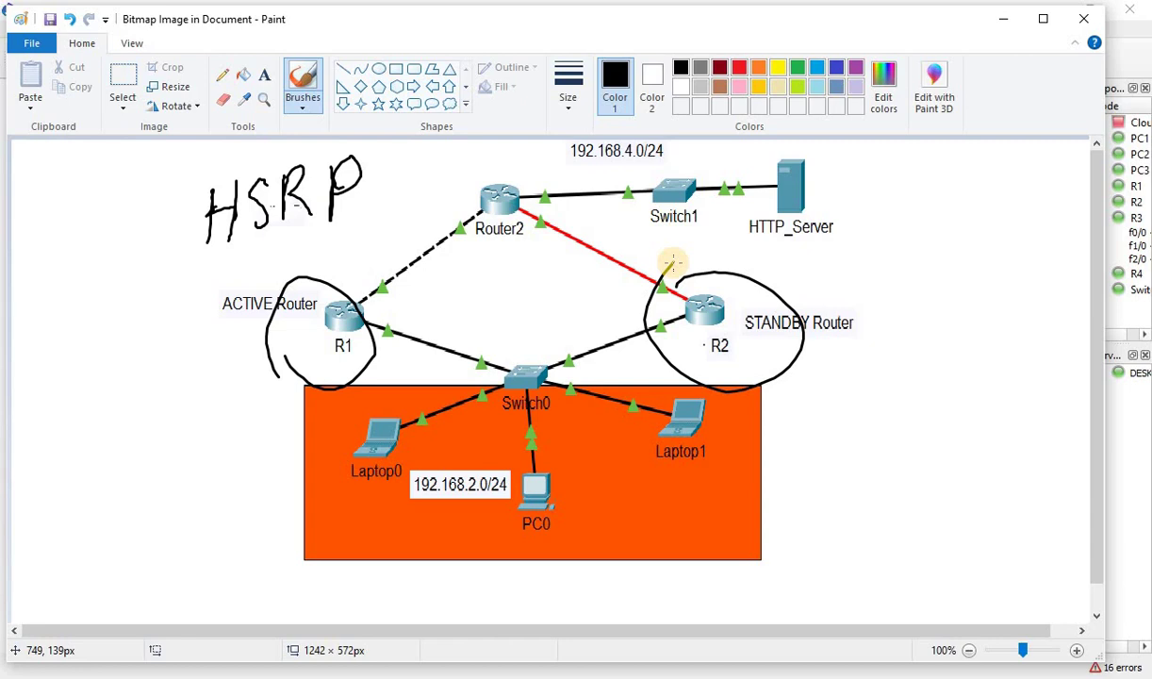
left_click_drag(790, 286, 921, 253)
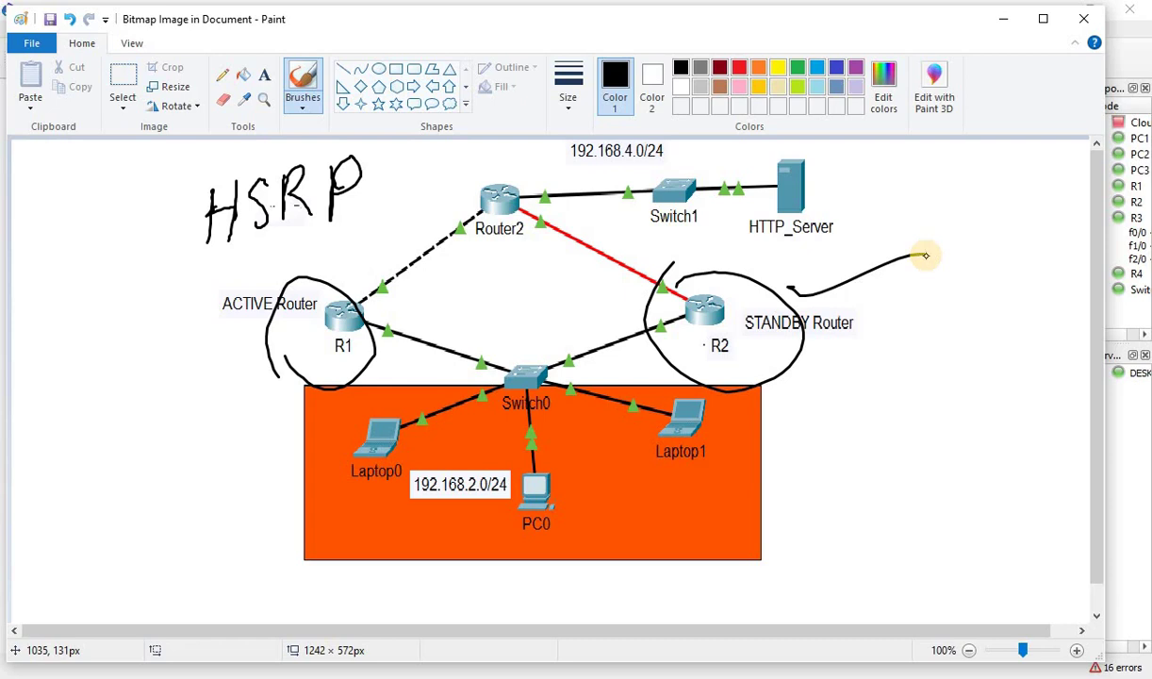
Step: Switch to the GLBP notes drawing and draw black tick marks at routers R0, R1 and R2
left_click(1067, 391)
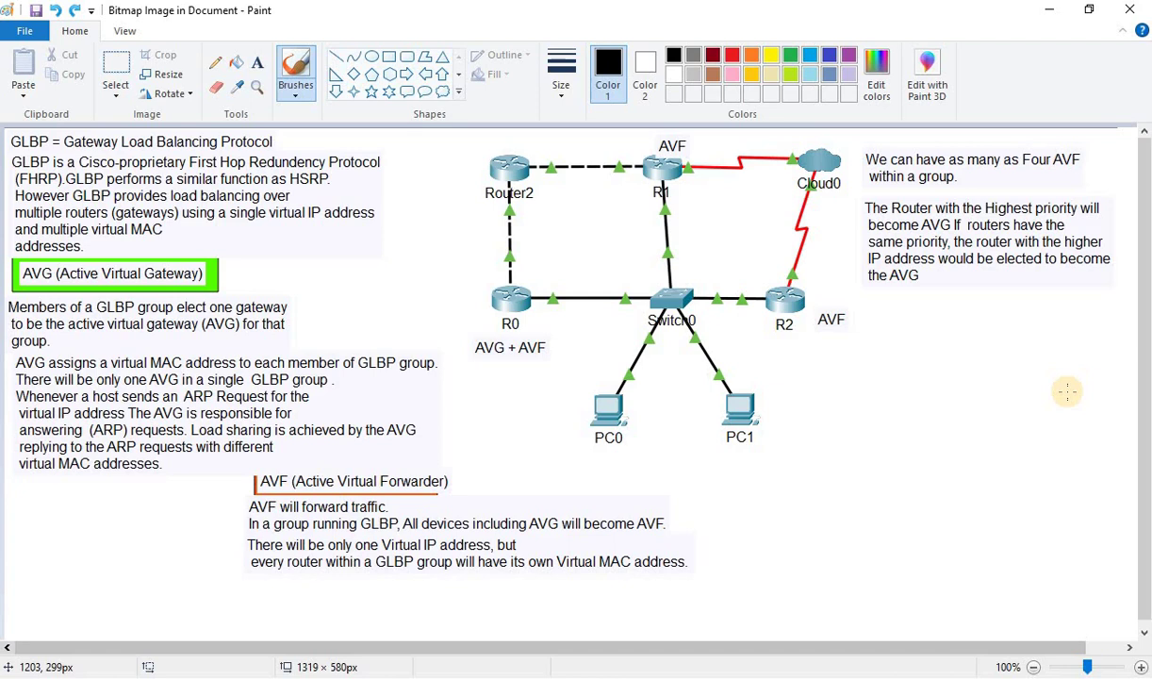
left_click_drag(507, 282, 565, 251)
left_click_drag(645, 169, 706, 128)
left_click_drag(779, 274, 876, 225)
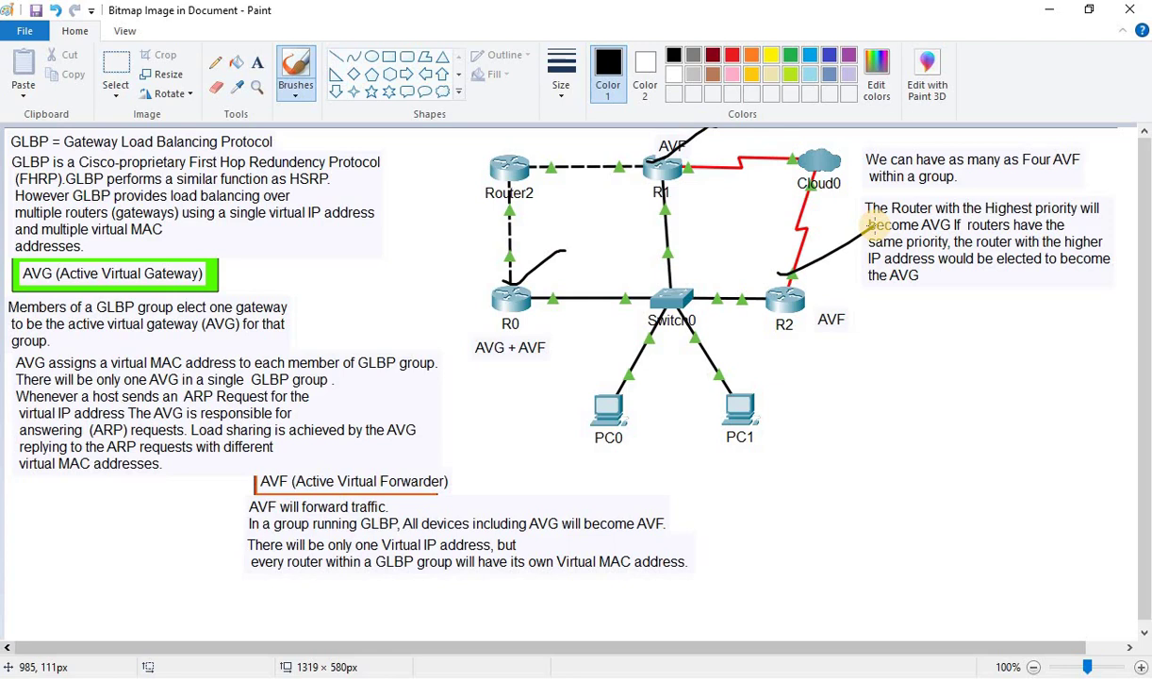
Step: Draw curves from R0 to R1 and from R0 to R2, and circle R1, R2 and R0
left_click_drag(509, 283, 648, 178)
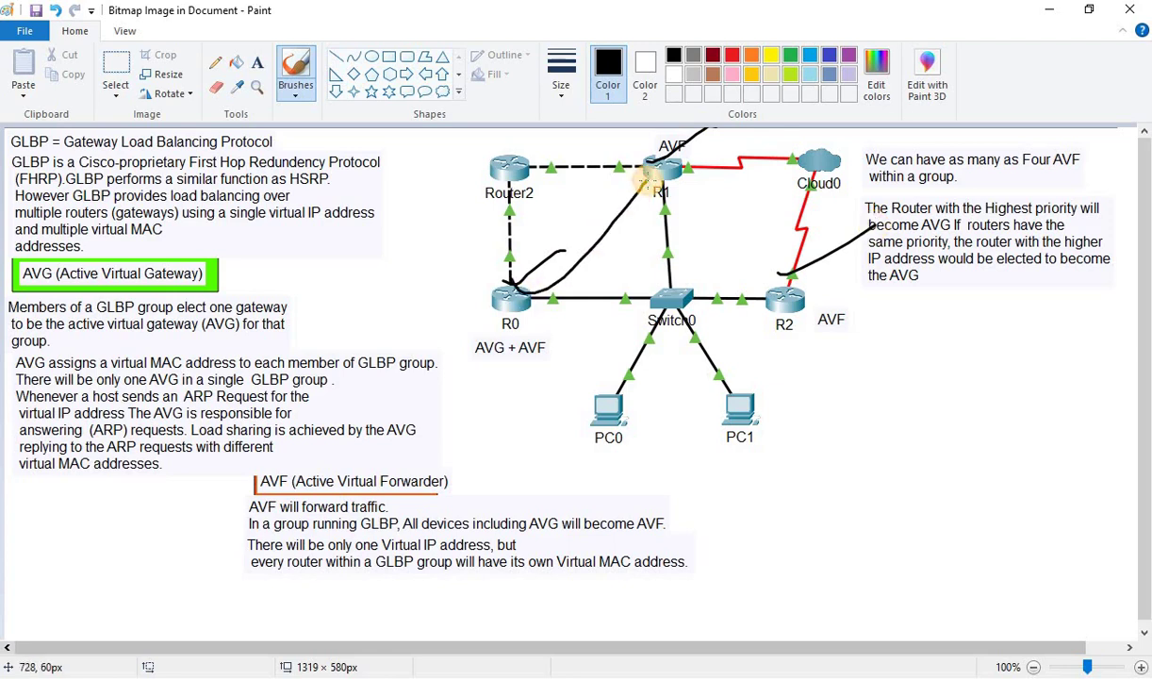
mouse_move(516, 309)
left_mouse_down()
mouse_move(670, 351)
mouse_move(776, 305)
left_mouse_up()
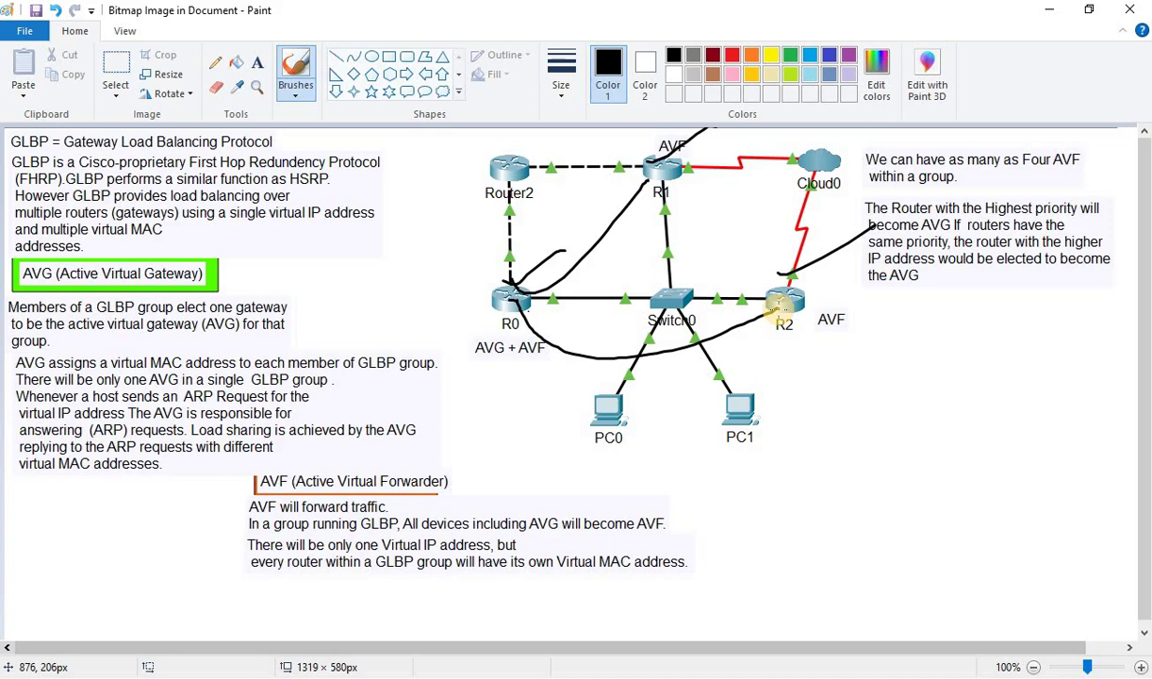
mouse_move(650, 130)
left_mouse_down()
mouse_move(633, 135)
mouse_move(639, 144)
left_mouse_up()
mouse_move(744, 256)
left_mouse_down()
mouse_move(754, 342)
mouse_move(821, 306)
mouse_move(780, 267)
left_mouse_up()
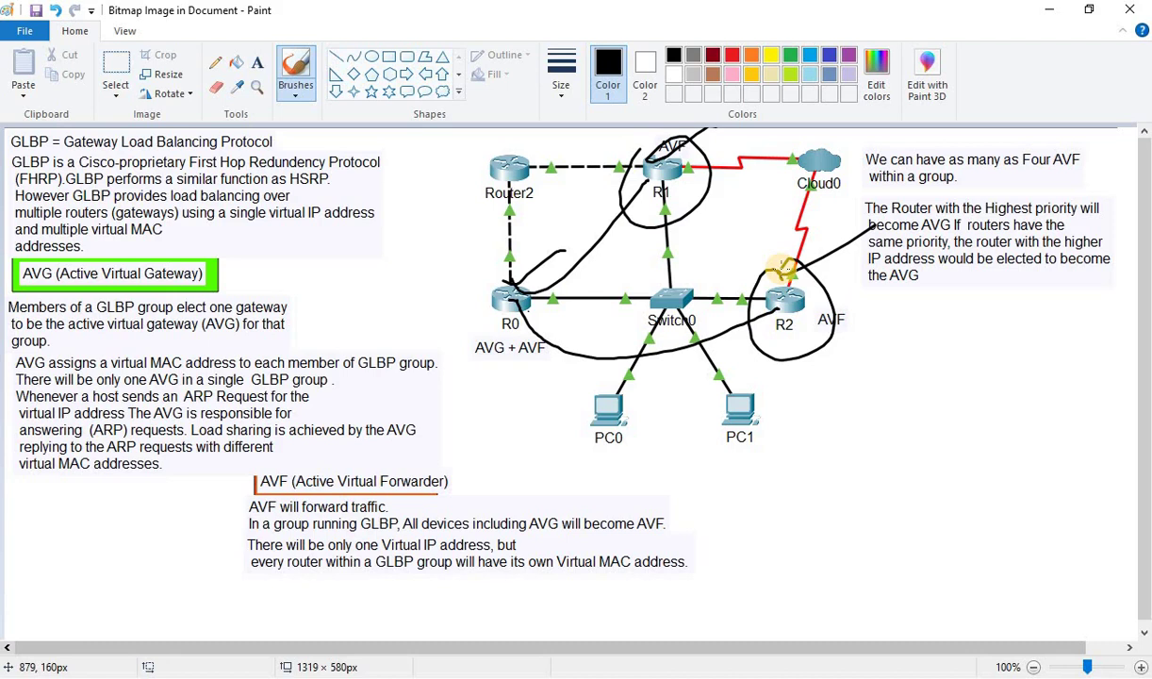
mouse_move(514, 247)
left_mouse_down()
mouse_move(438, 340)
mouse_move(551, 269)
mouse_move(497, 249)
left_mouse_up()
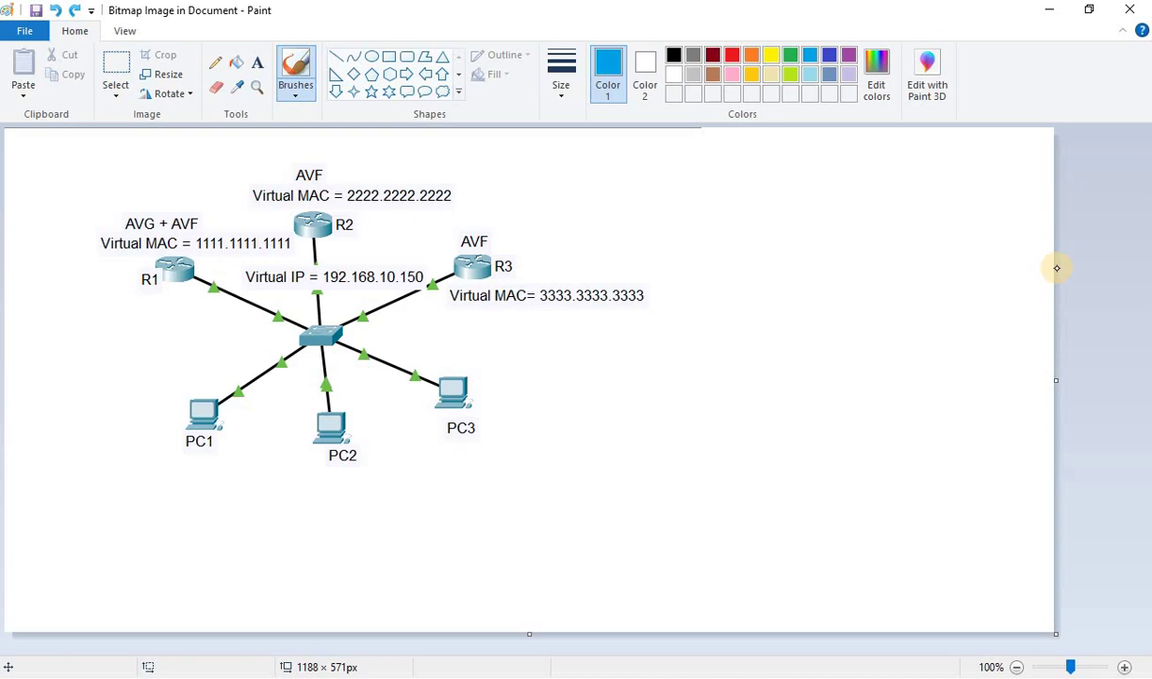
Step: On the virtual MAC diagram, circle PC1, mark R1 with a partial loop, and draw two curves between PC1 and R1
mouse_move(167, 407)
left_mouse_down()
mouse_move(250, 403)
mouse_move(143, 439)
left_mouse_up()
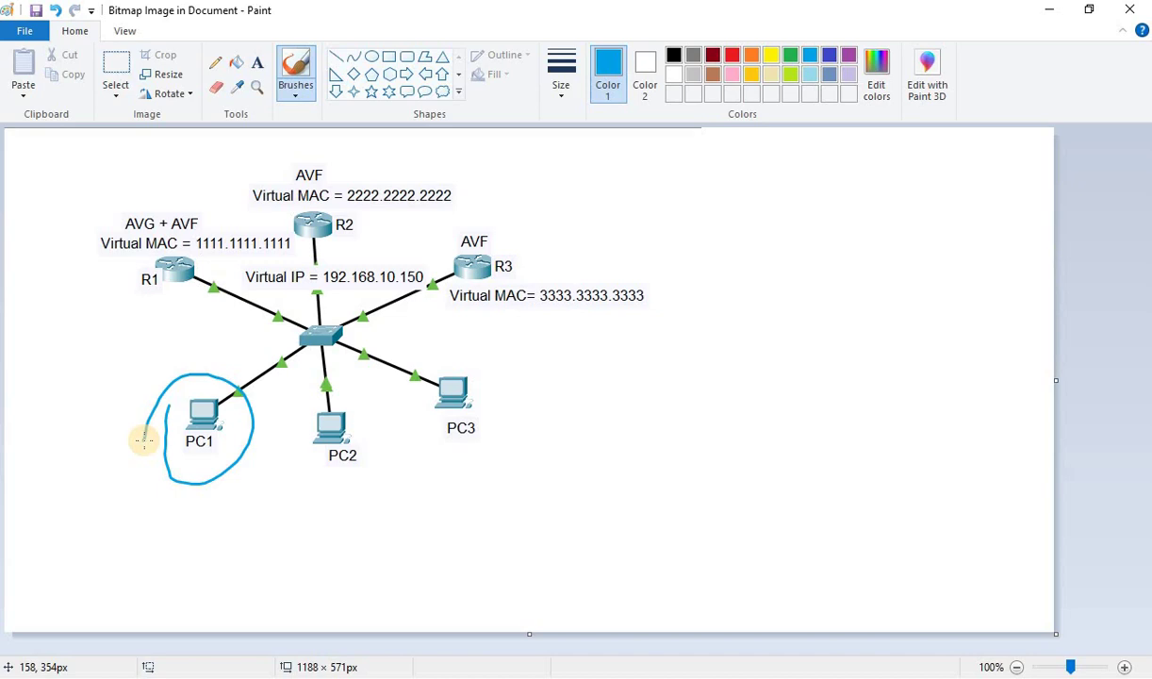
mouse_move(116, 281)
left_mouse_down()
mouse_move(87, 311)
mouse_move(149, 316)
left_mouse_up()
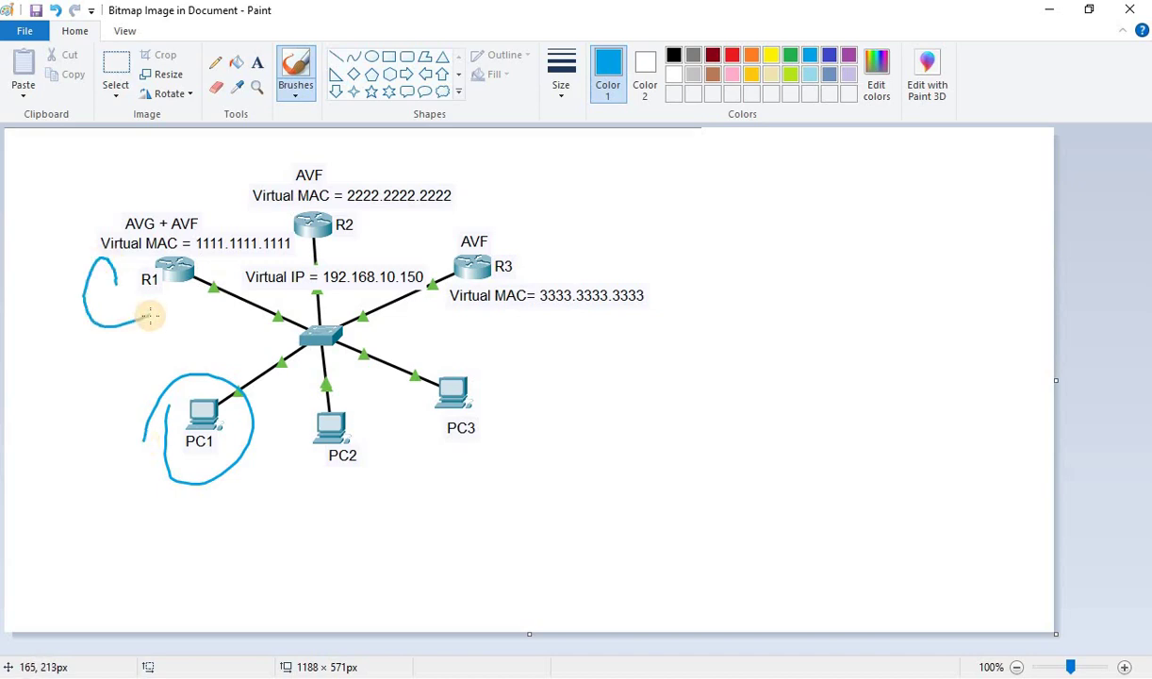
mouse_move(199, 314)
left_mouse_down()
mouse_move(223, 329)
mouse_move(215, 382)
left_mouse_up()
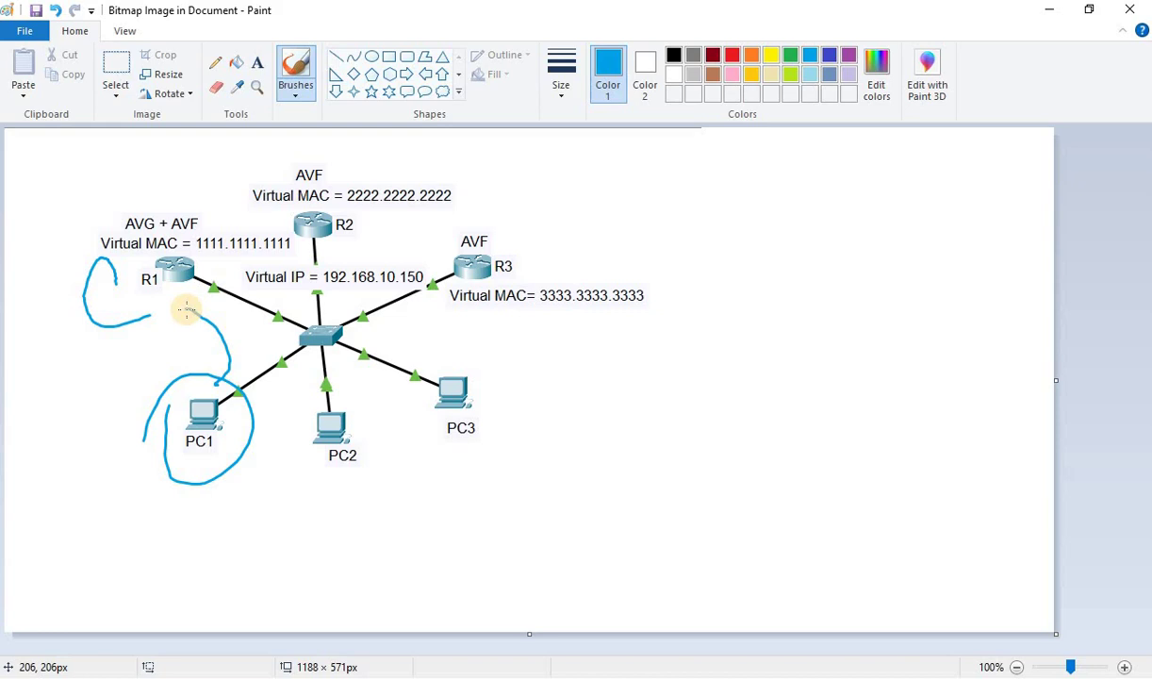
left_click_drag(216, 329, 171, 275)
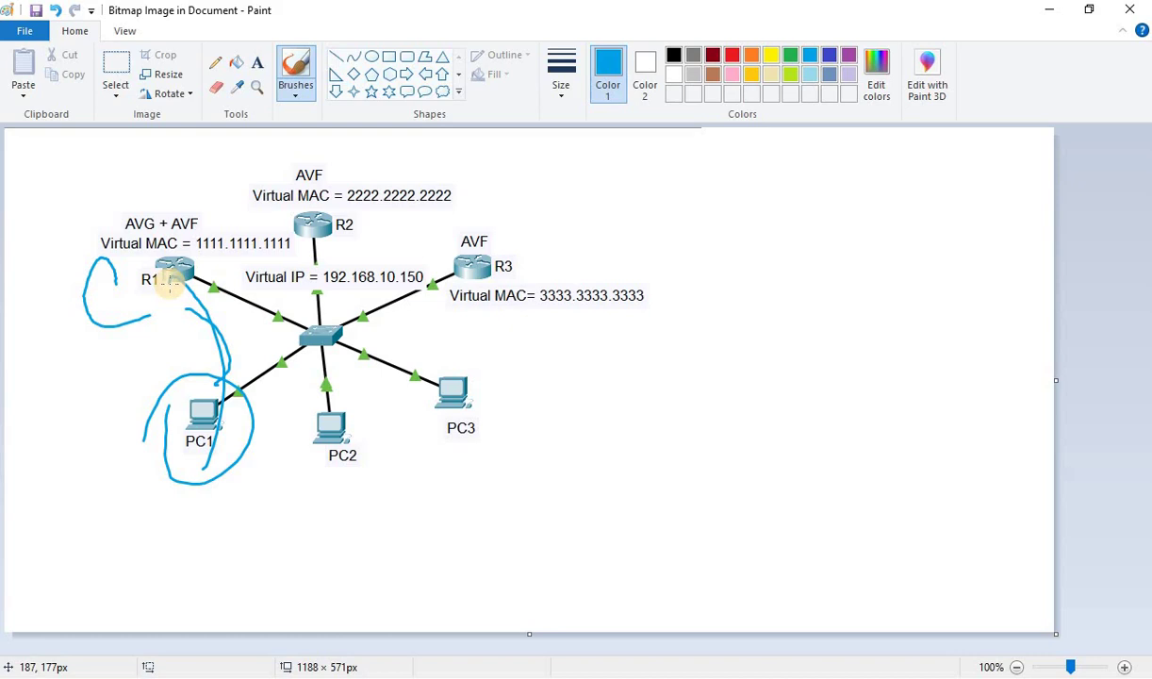
Step: Draw a line from R1 to the switch, a tick above R2's virtual MAC, and a curve linking PC2 to R2
mouse_move(170, 285)
left_mouse_down()
mouse_move(213, 285)
mouse_move(303, 356)
left_mouse_up()
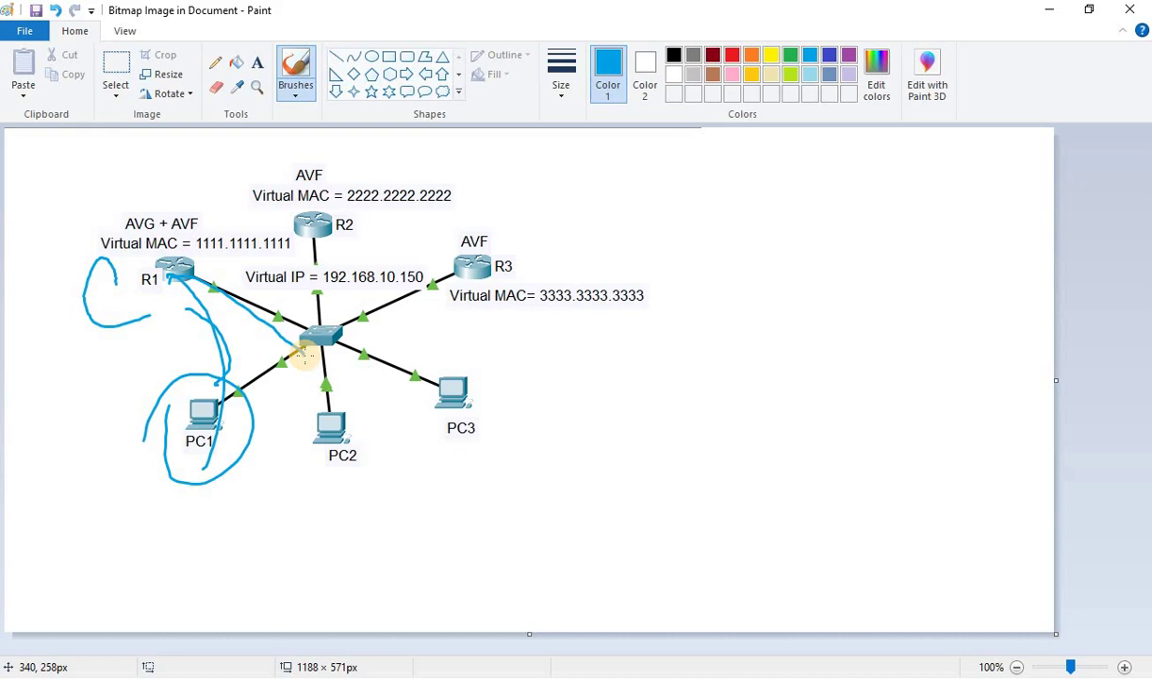
left_click_drag(363, 158, 443, 135)
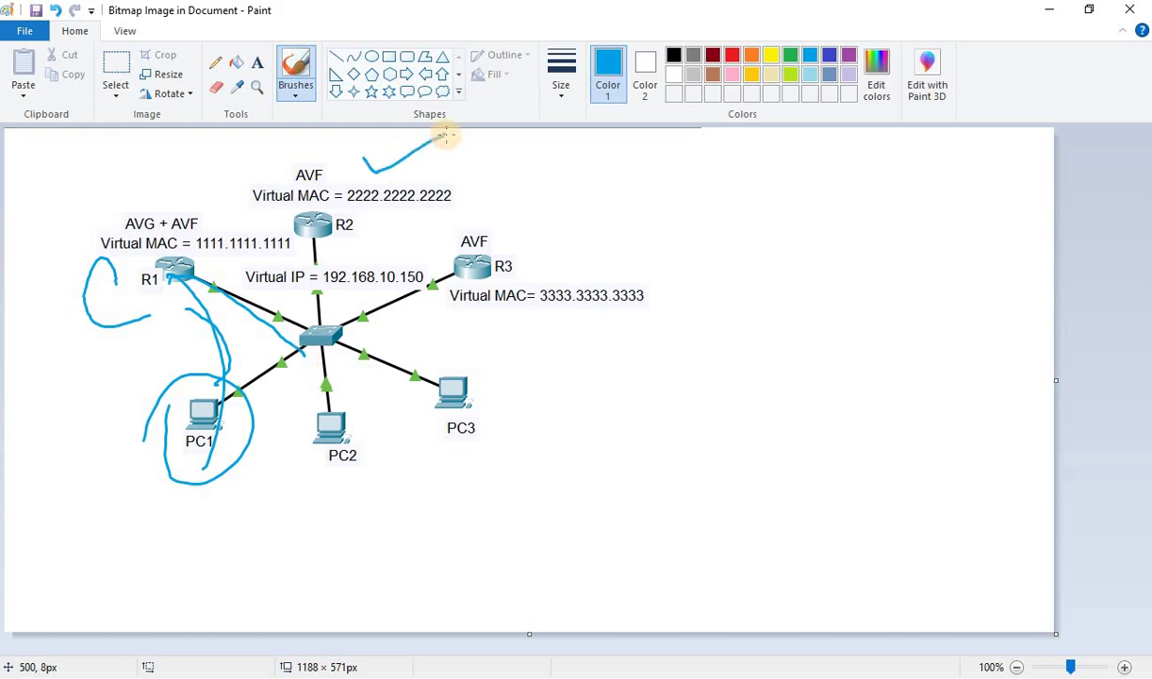
mouse_move(328, 424)
left_mouse_down()
mouse_move(366, 370)
mouse_move(340, 257)
mouse_move(307, 236)
left_mouse_up()
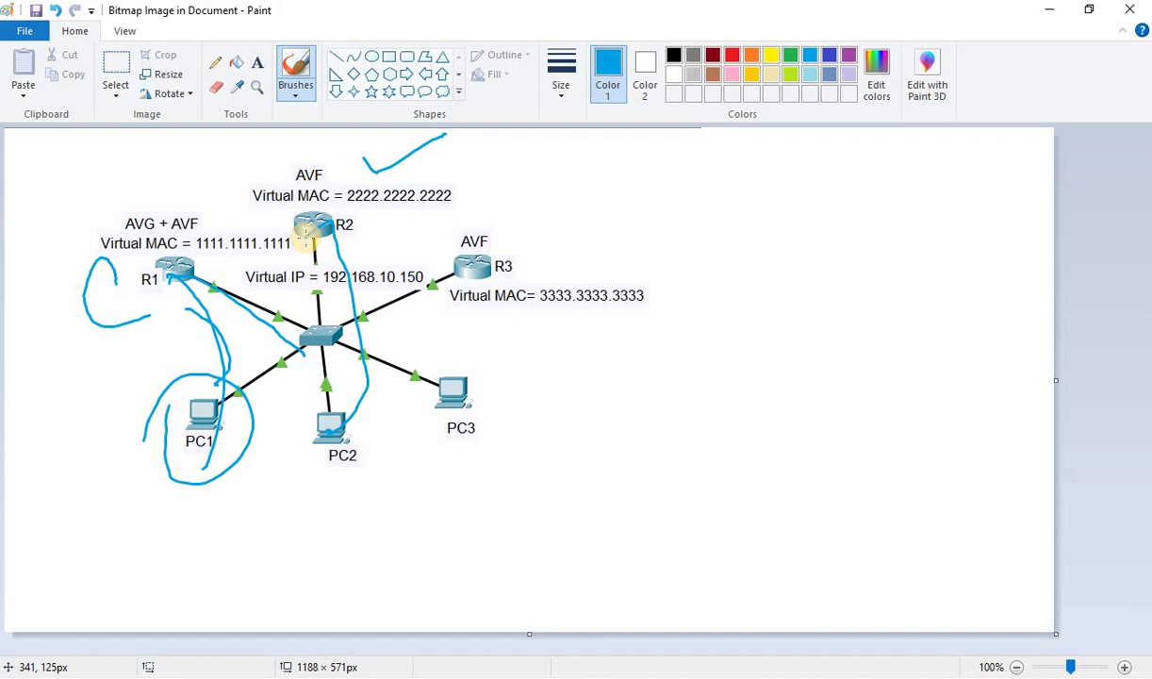
Step: Using an indigo brush, circle PC3 and R1, mark R3, underline its virtual MAC, and draw a curve from PC3 towards R3
left_click(827, 55)
mouse_move(439, 356)
left_mouse_down()
mouse_move(437, 339)
mouse_move(429, 345)
left_mouse_up()
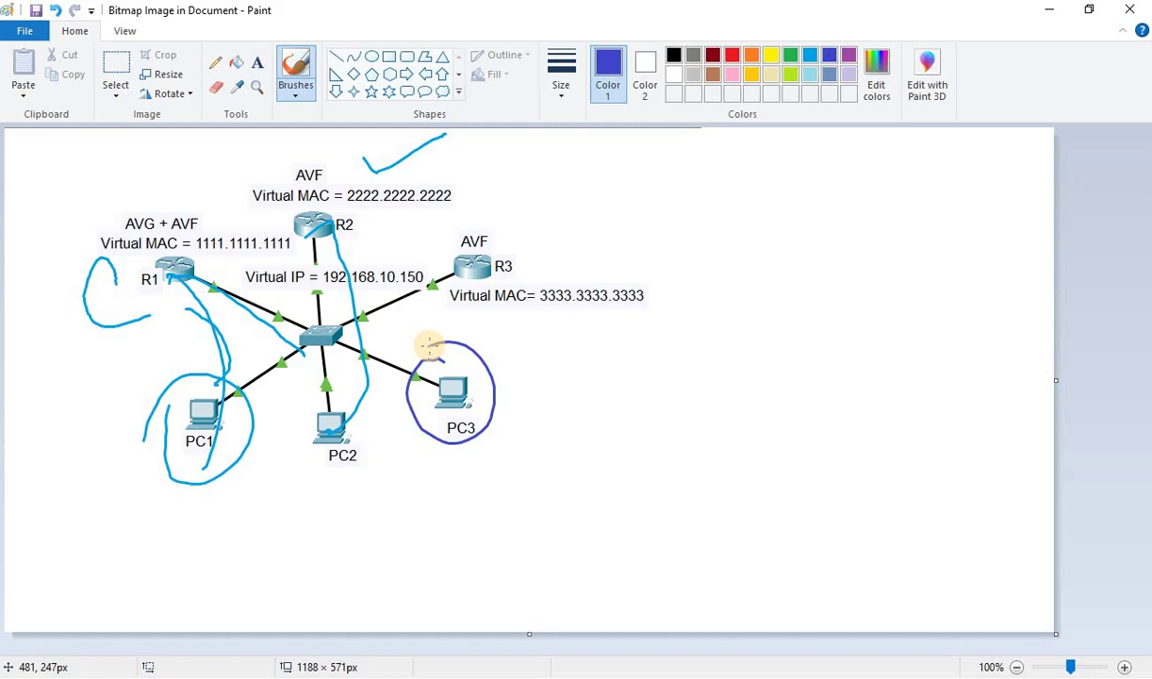
mouse_move(180, 308)
left_mouse_down()
mouse_move(146, 236)
mouse_move(142, 245)
left_mouse_up()
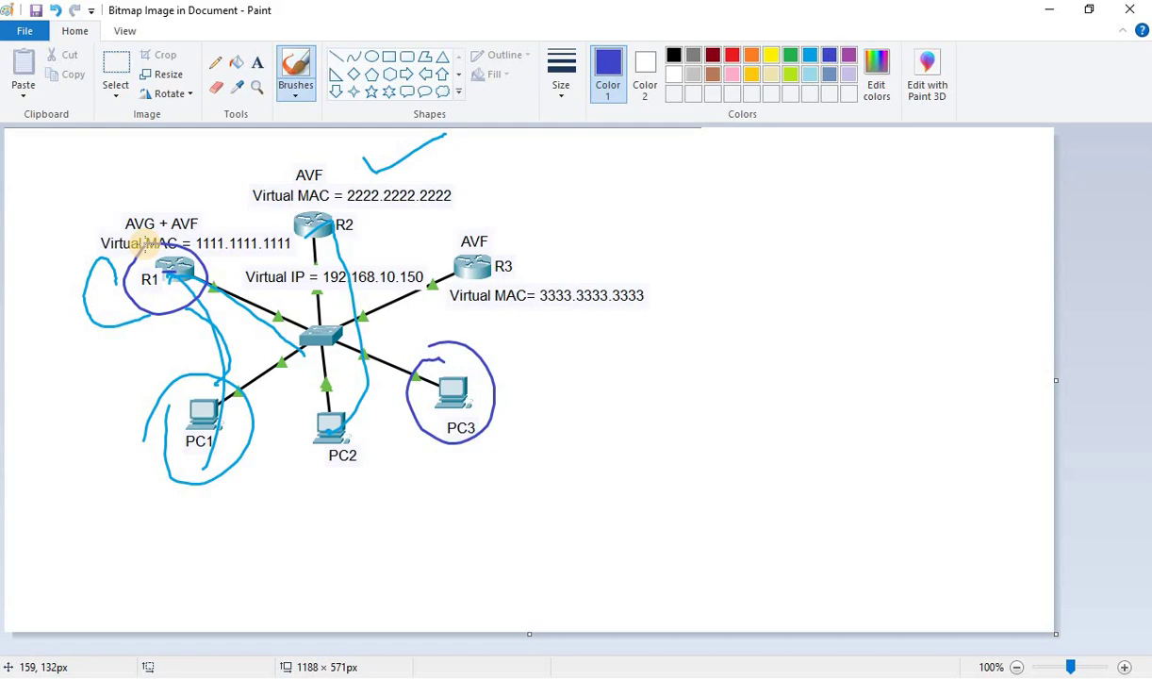
mouse_move(493, 245)
left_mouse_down()
mouse_move(540, 237)
mouse_move(526, 274)
left_mouse_up()
left_click_drag(539, 307, 611, 293)
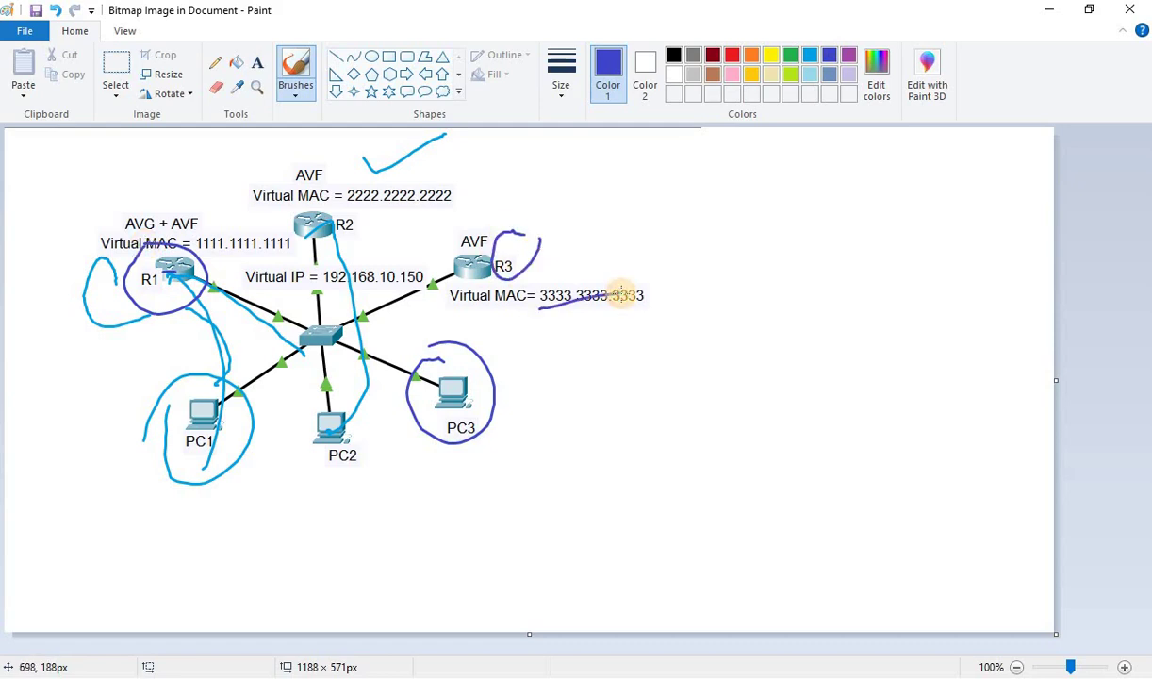
mouse_move(451, 386)
left_mouse_down()
mouse_move(471, 298)
mouse_move(490, 325)
left_mouse_up()
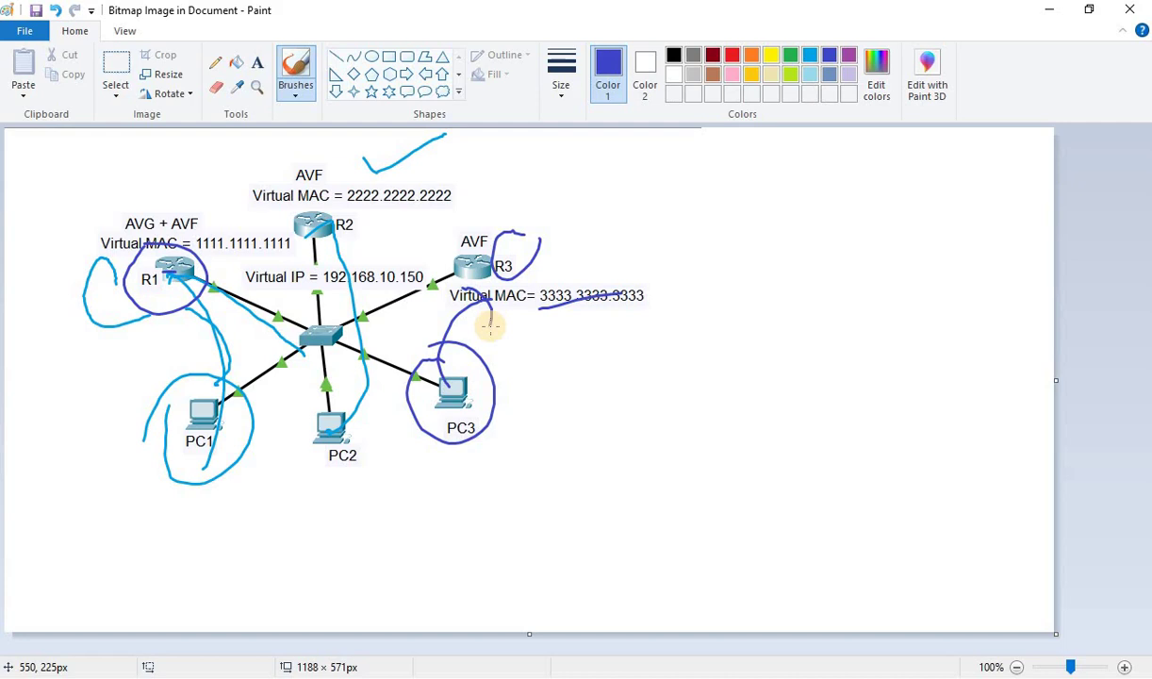
Step: Draw indigo loops around the three GLBP routers R1, R2 and R3
left_click_drag(193, 281, 81, 268)
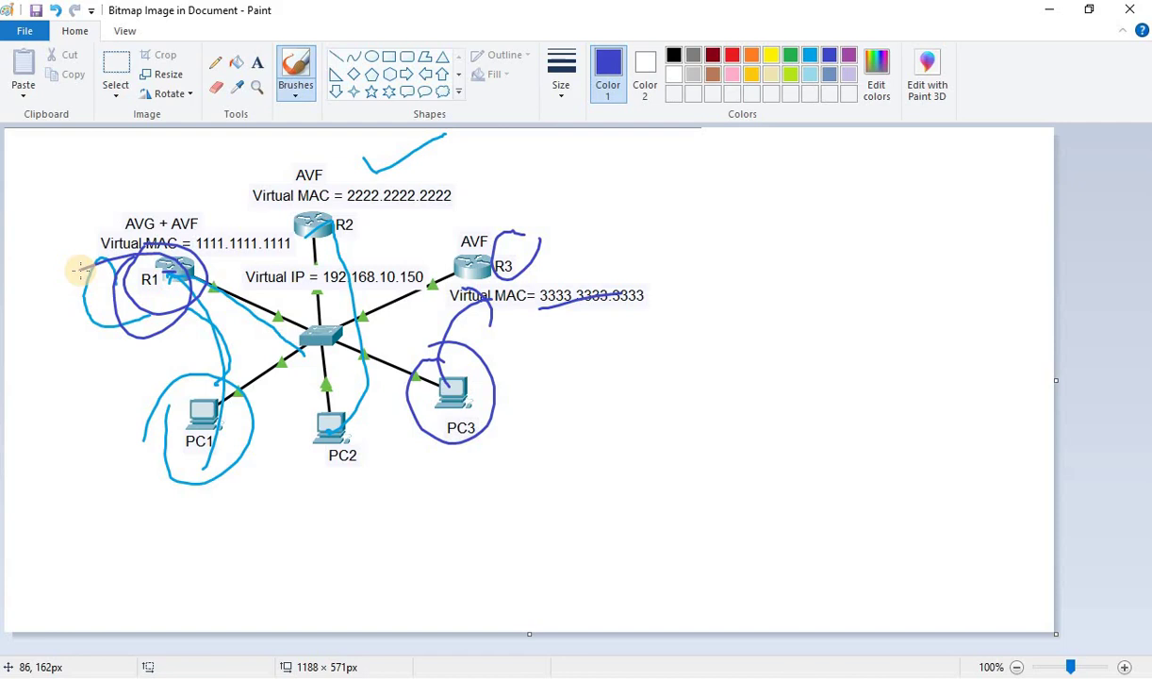
mouse_move(286, 243)
left_mouse_down()
mouse_move(373, 196)
mouse_move(264, 194)
left_mouse_up()
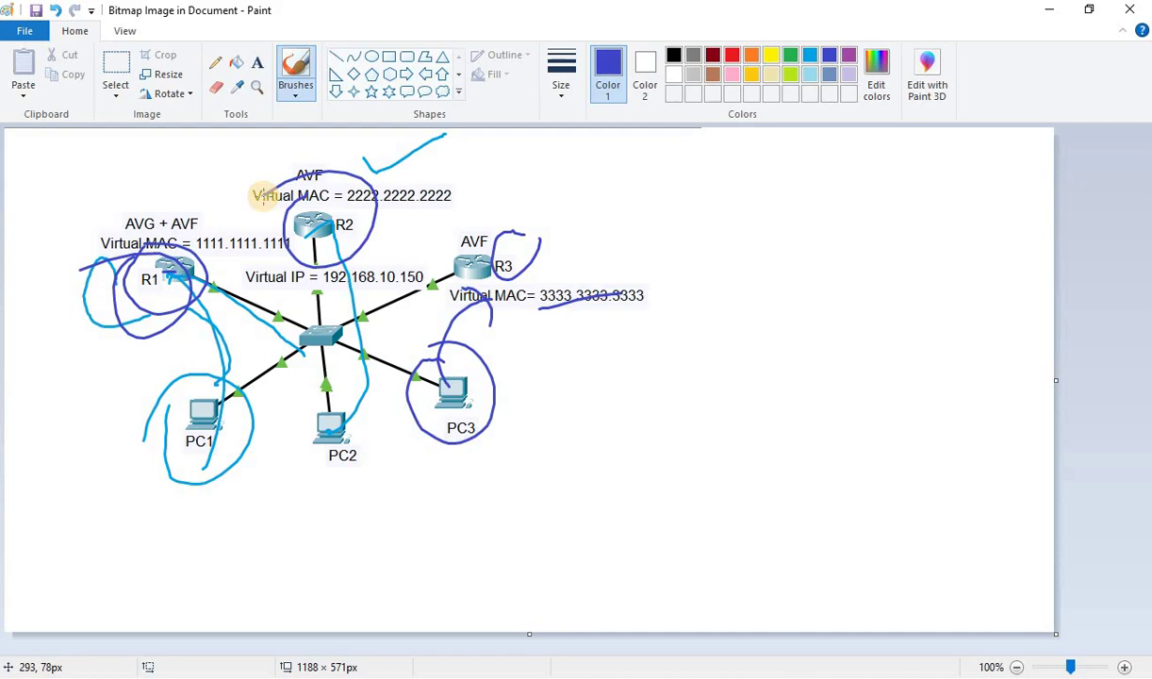
left_click_drag(431, 257, 403, 226)
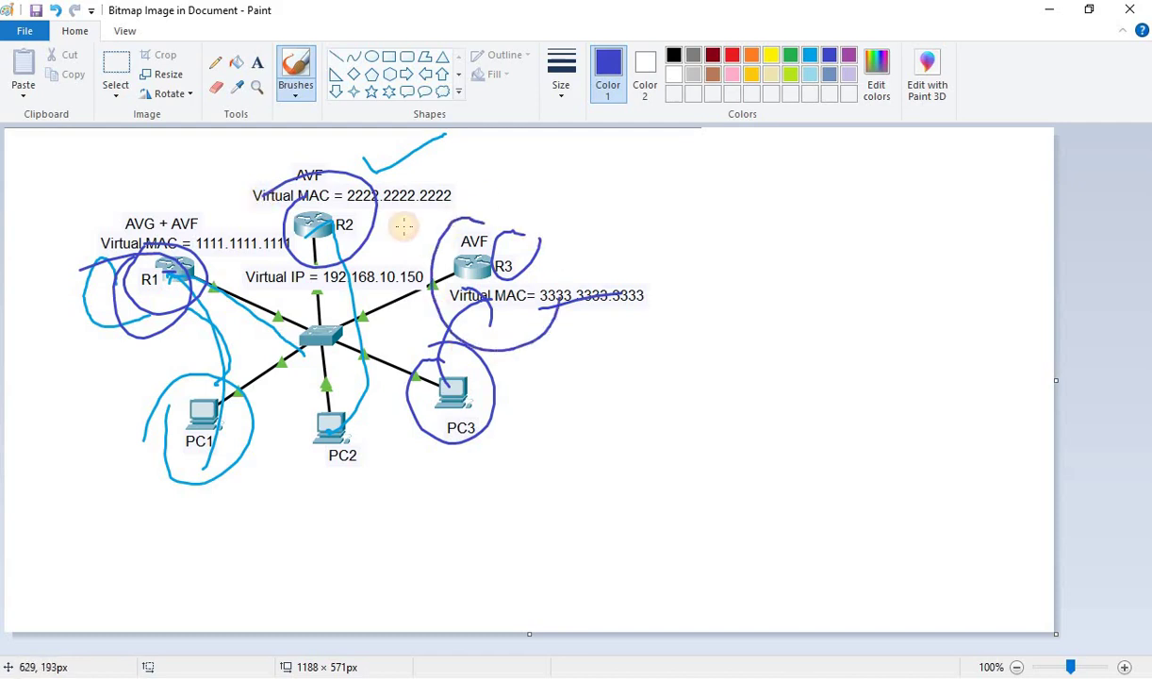
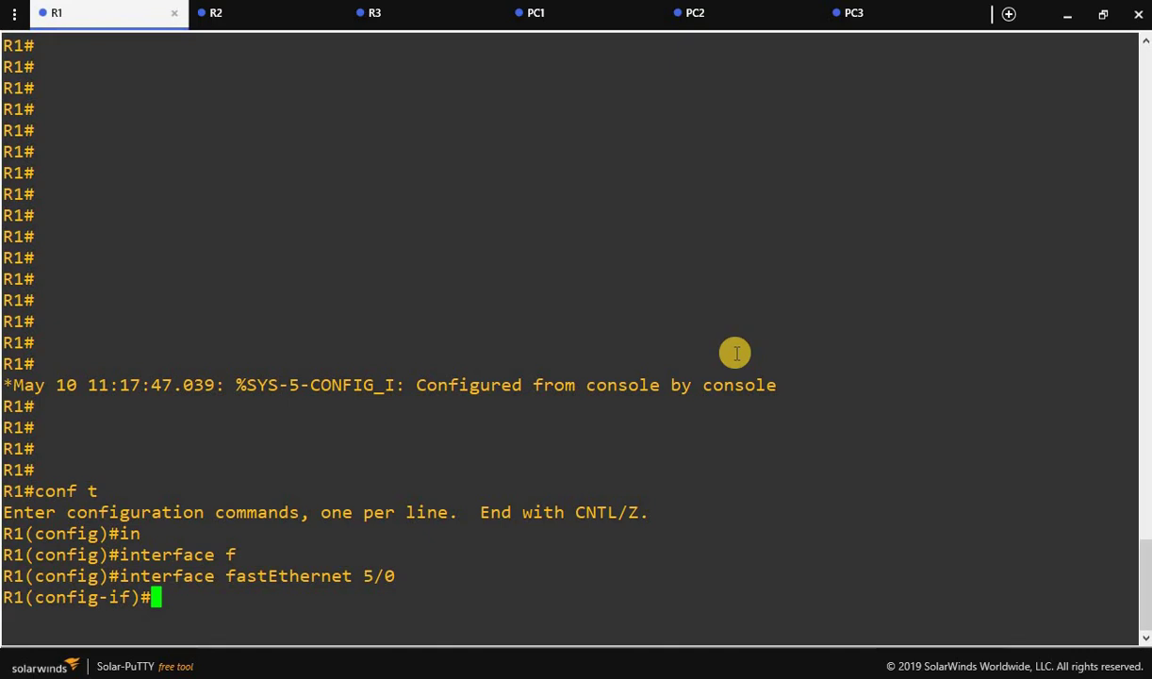
Step: In R1's Solar-PuTTY console, give GLBP group 10 on FastEthernet 5/0 the virtual IP 192.168.10.150
type("gl")
key("Tab")
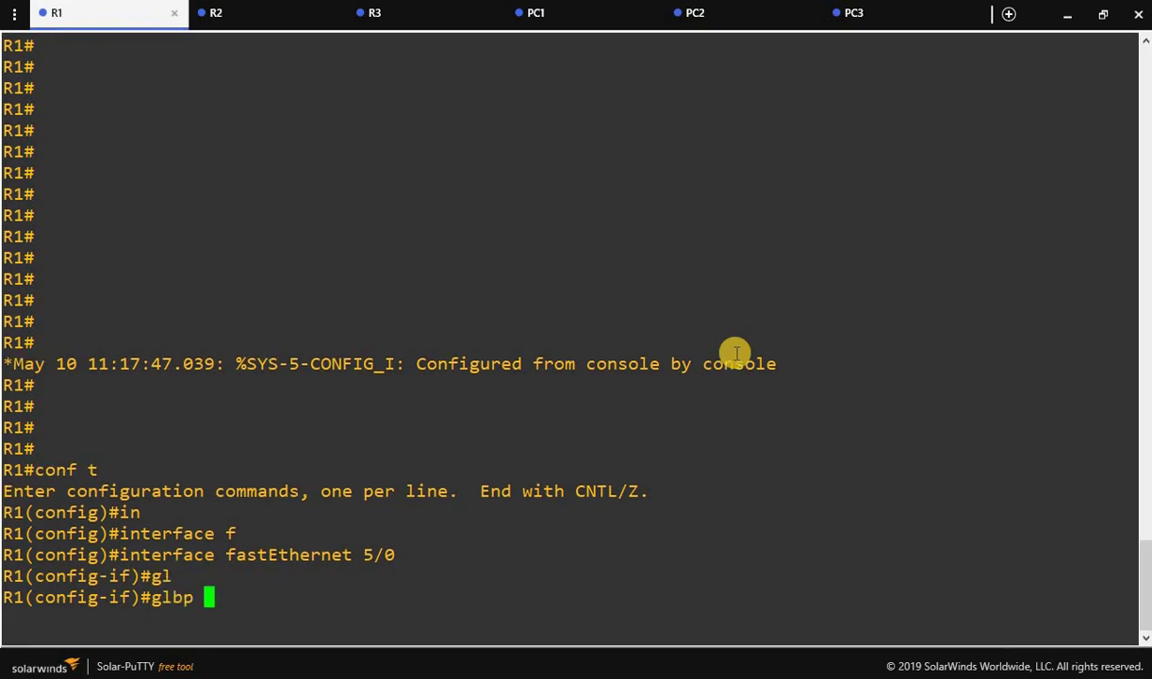
type("10 ip ")
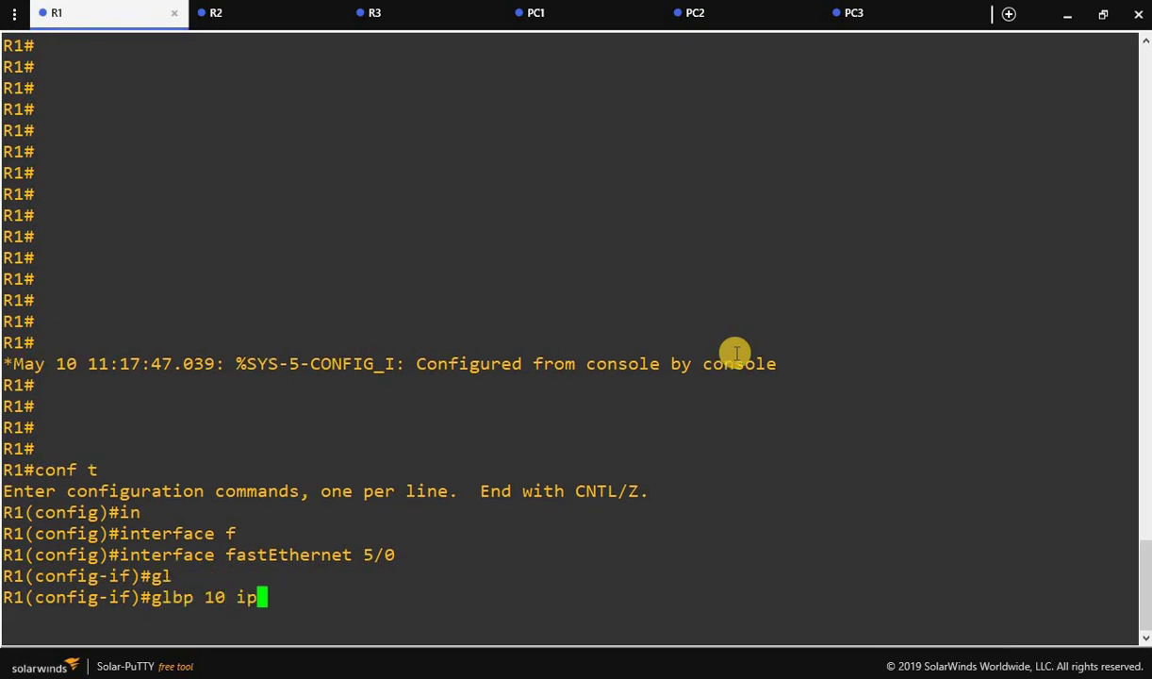
type("192.")
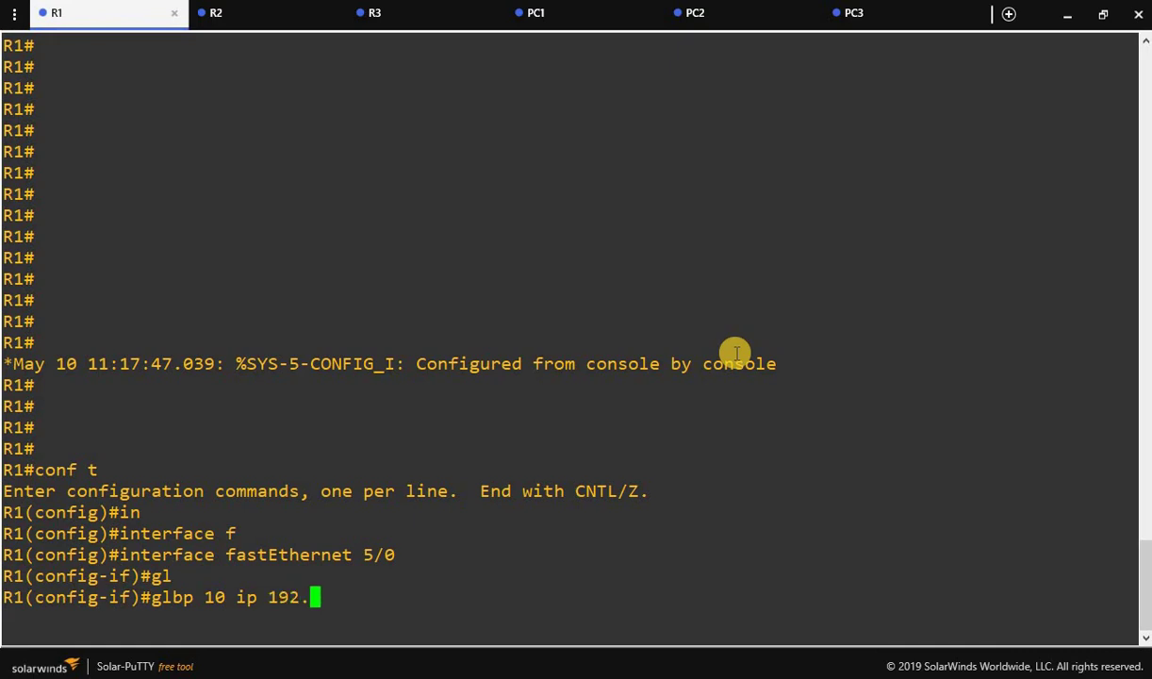
type("168.10.150")
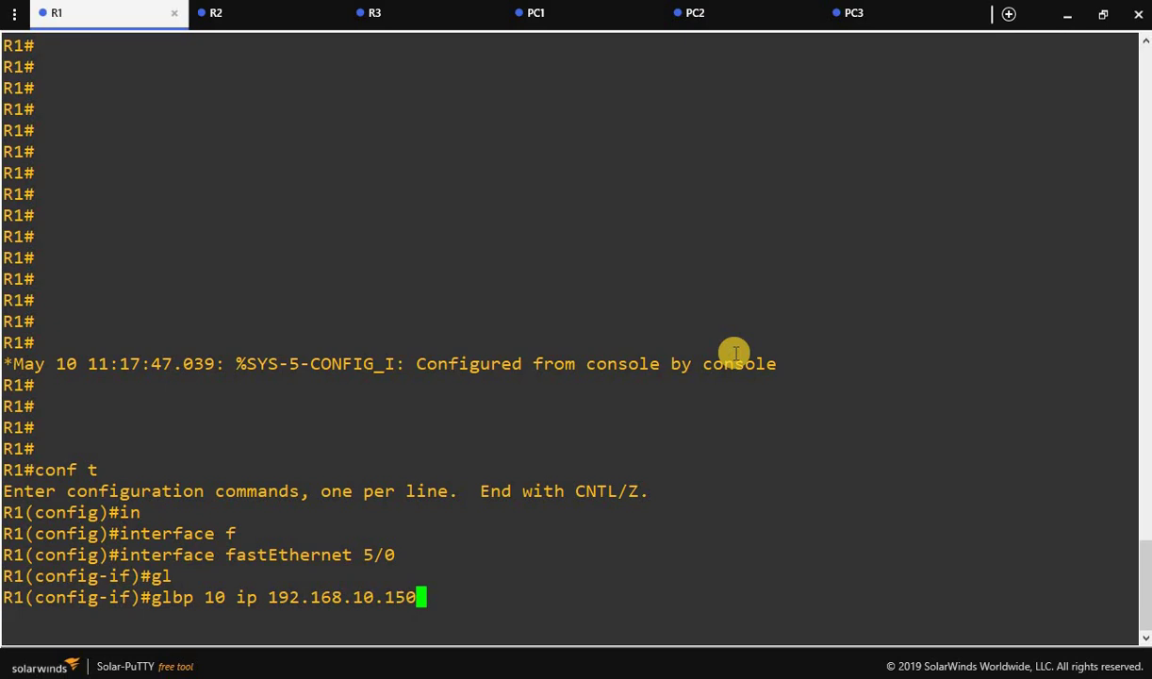
key("Return")
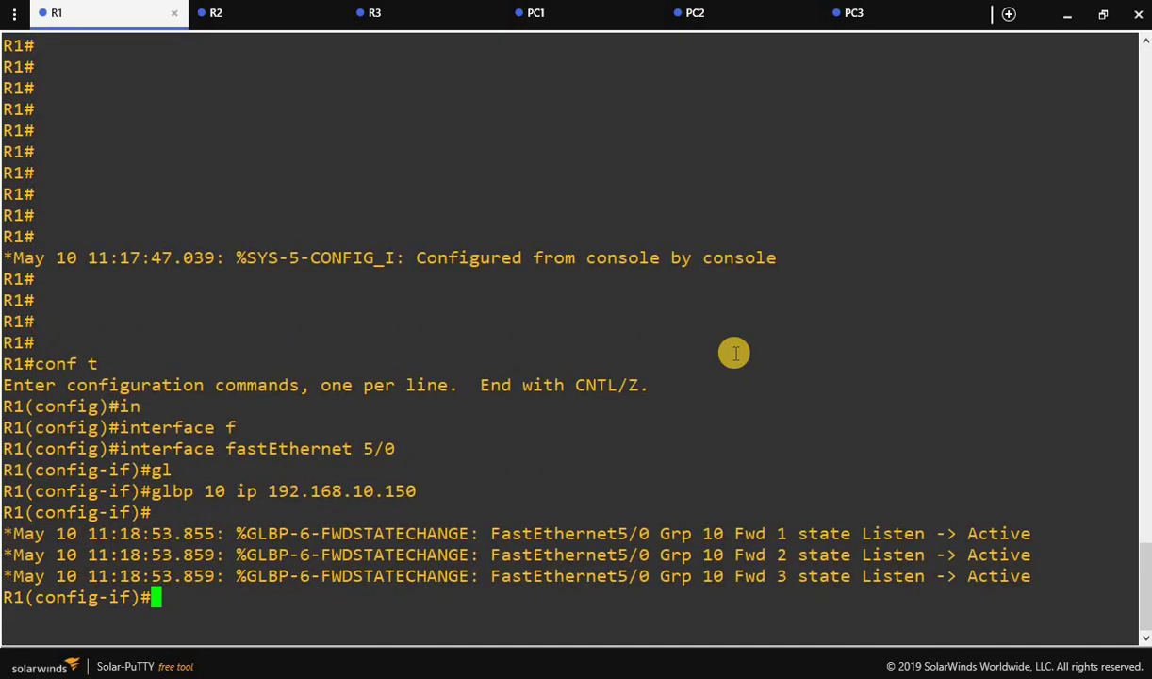
Step: Set R1's priority for GLBP group 10 to 150 on FastEthernet 5/0
type("gl")
key("Tab")
type("10 pr")
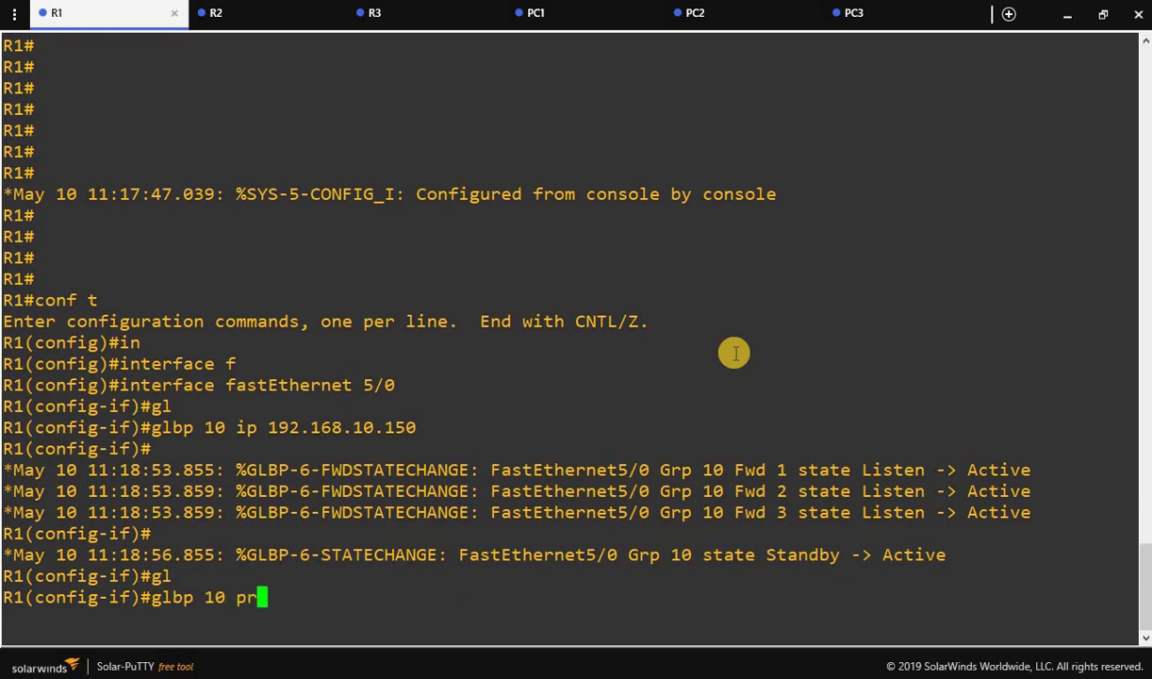
key("Tab")
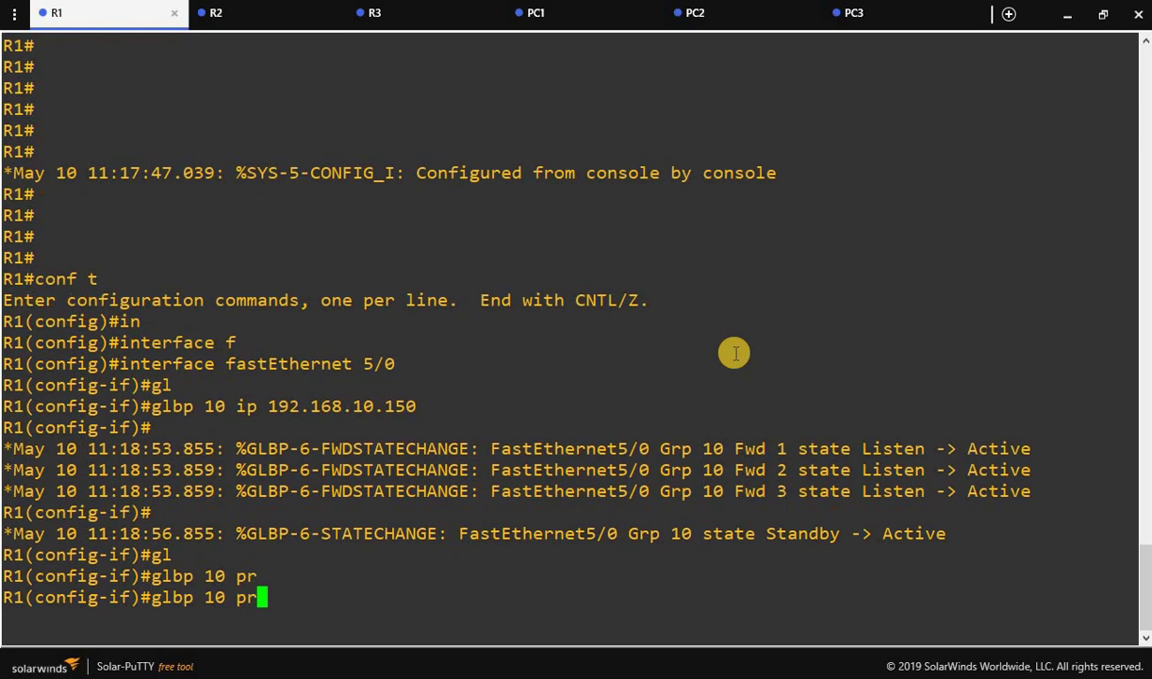
type("i")
key("Tab")
type("150")
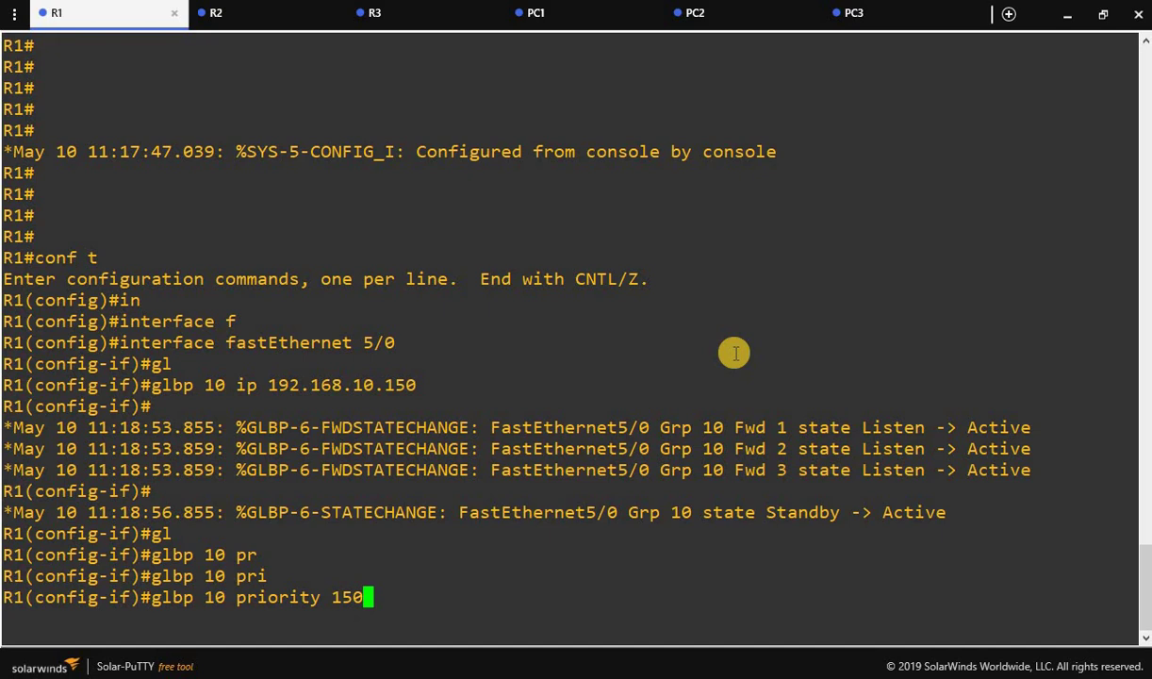
key("Return")
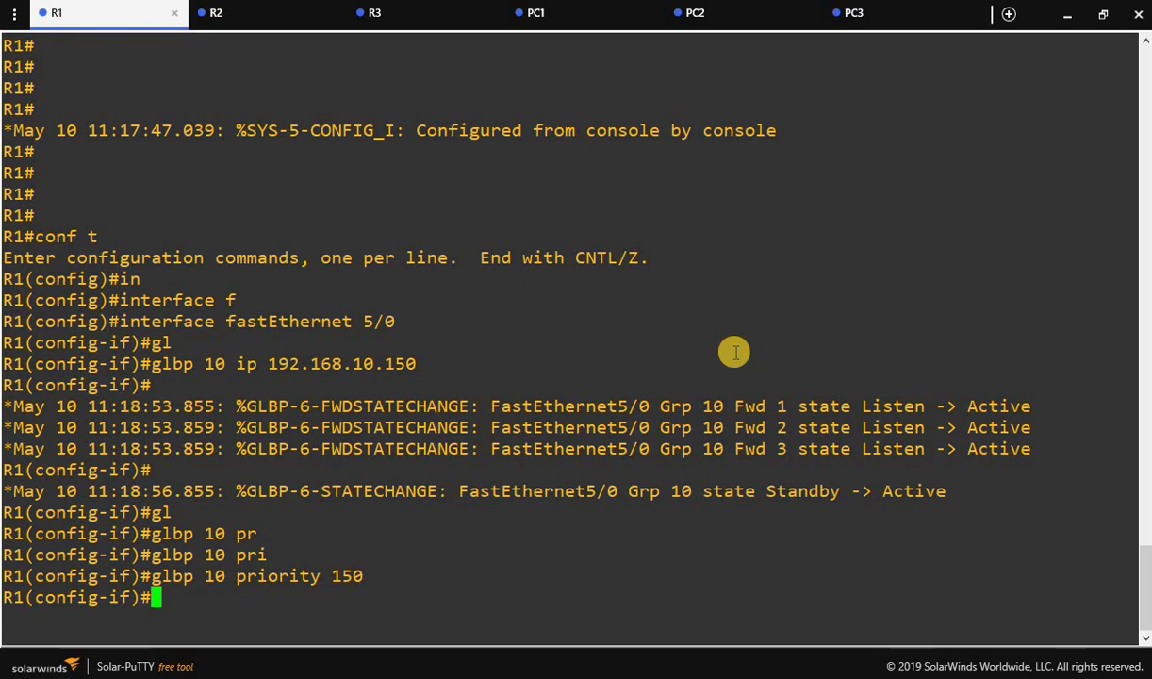
Step: Enable preemption for GLBP group 10 on R1's FastEthernet 5/0
type("gl")
key("Tab")
type("10 pr")
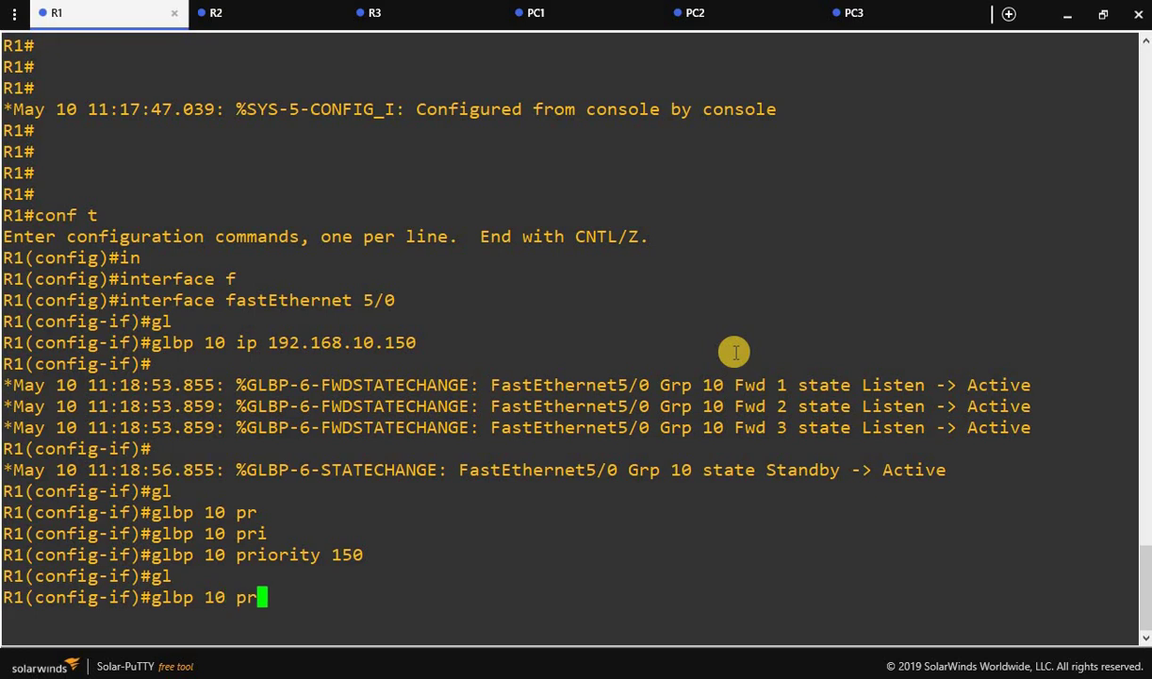
key("Tab")
type("e")
key("Tab")
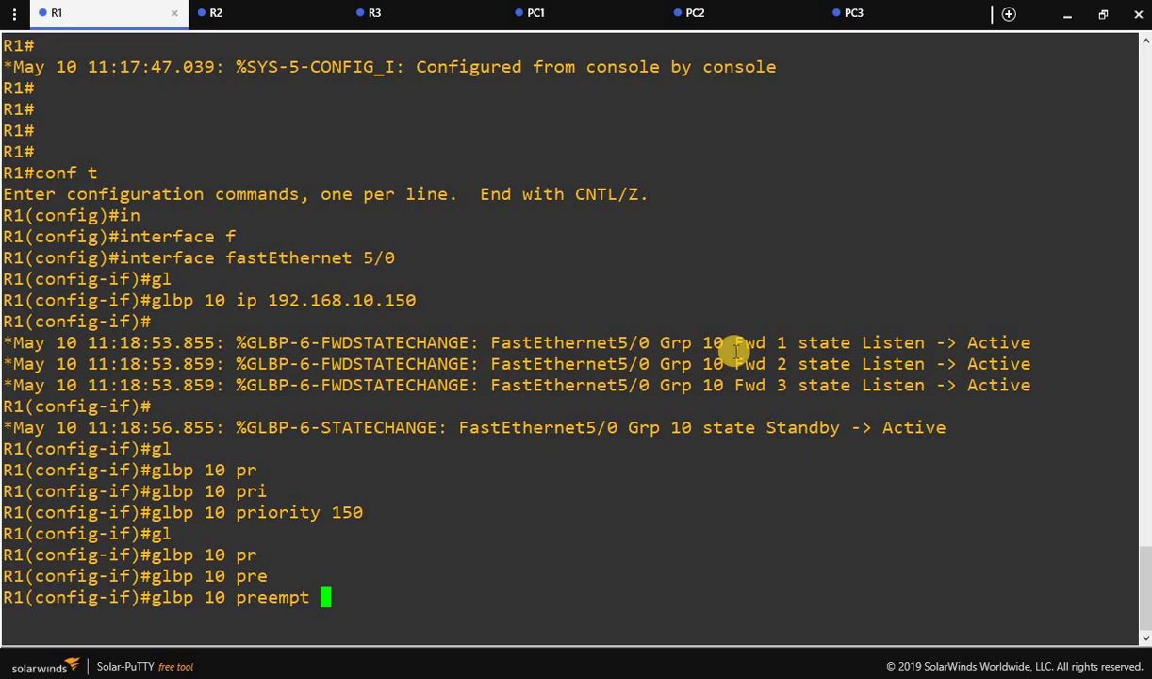
key("Return")
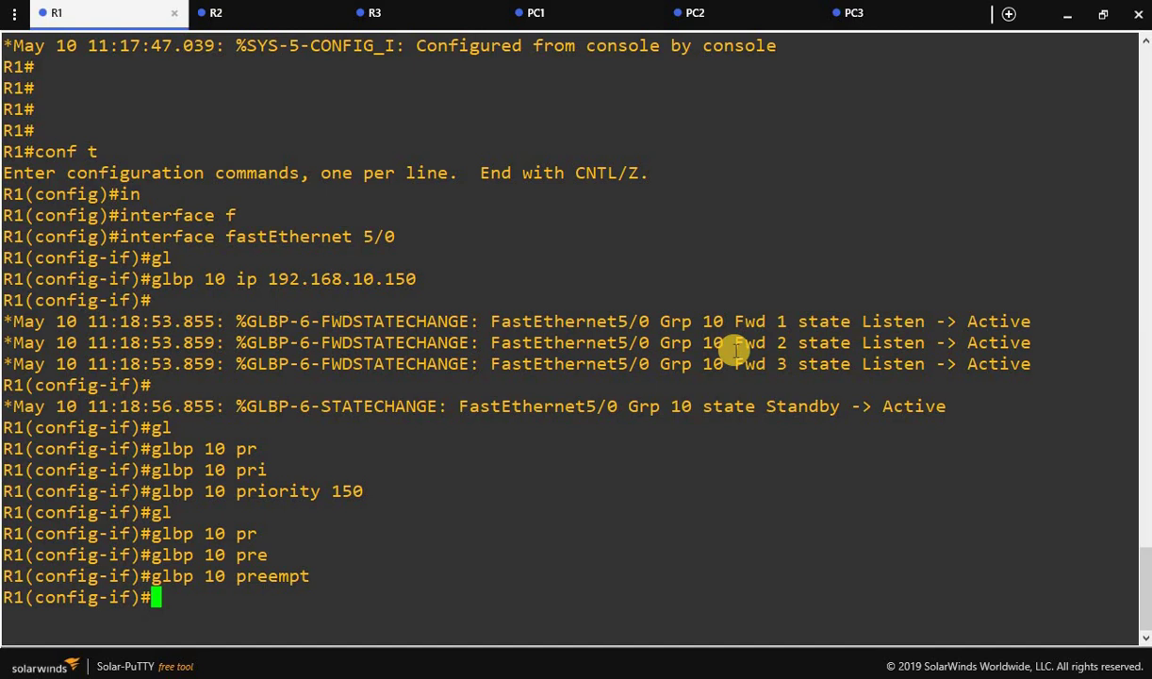
Step: Switch to R2's console and enter interface configuration mode for FastEthernet 5/0
left_click(1069, 15)
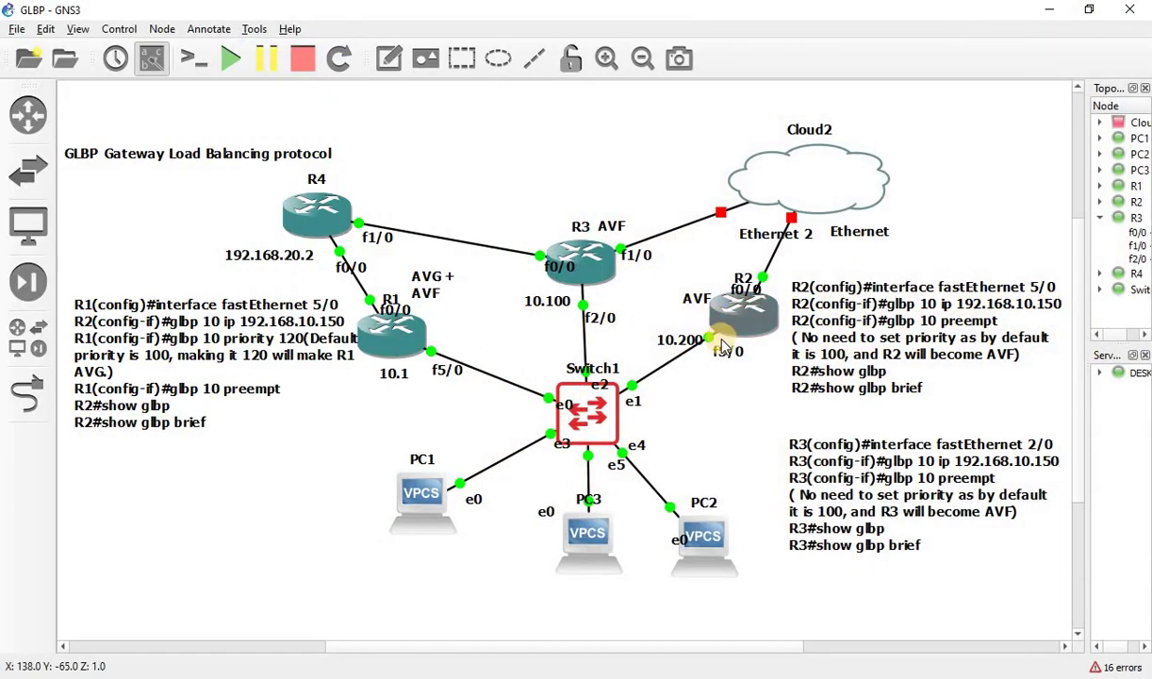
type("conf t")
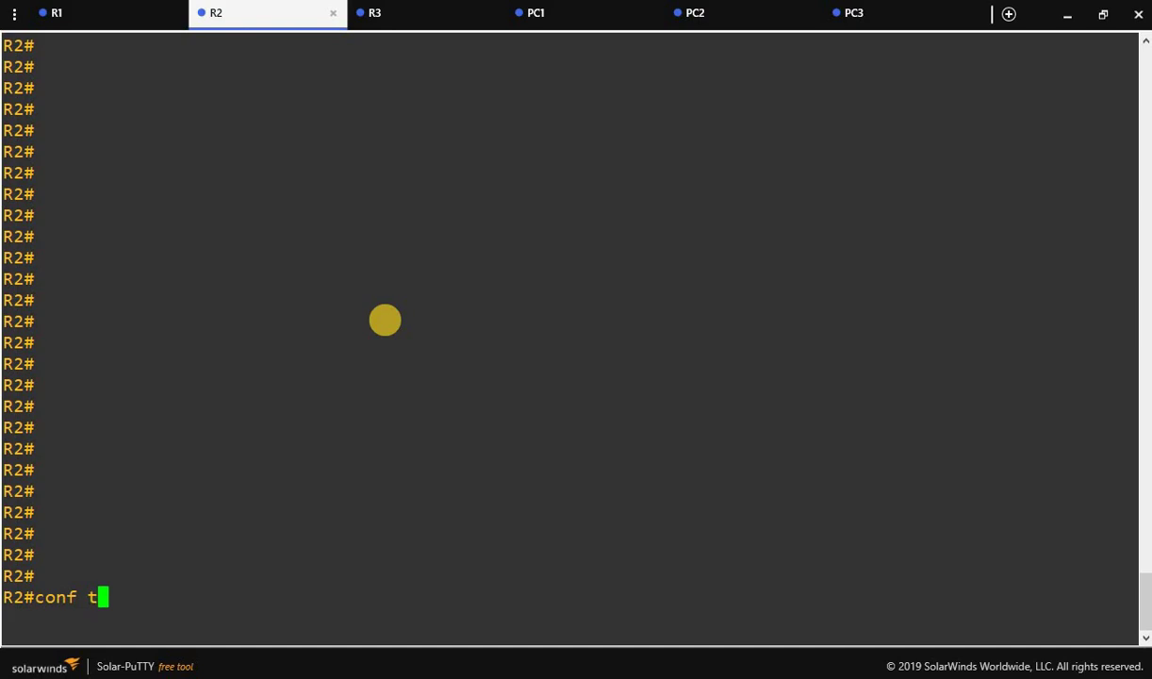
key("Return")
type("in")
key("Tab")
type("f")
key("Tab")
type("5/0")
key("Return")
Step: Give GLBP group 10 on R2's FastEthernet 5/0 the virtual IP 192.168.10.150
type("gl")
key("Tab")
type("10 ip 192.168")
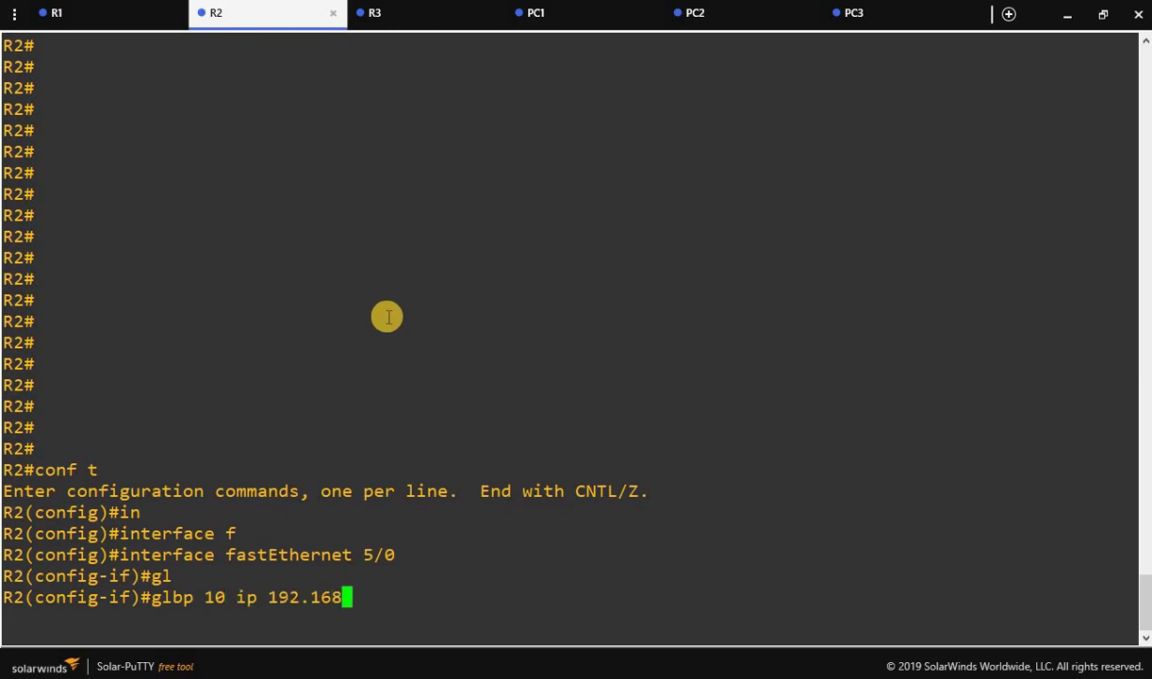
type(".10.150")
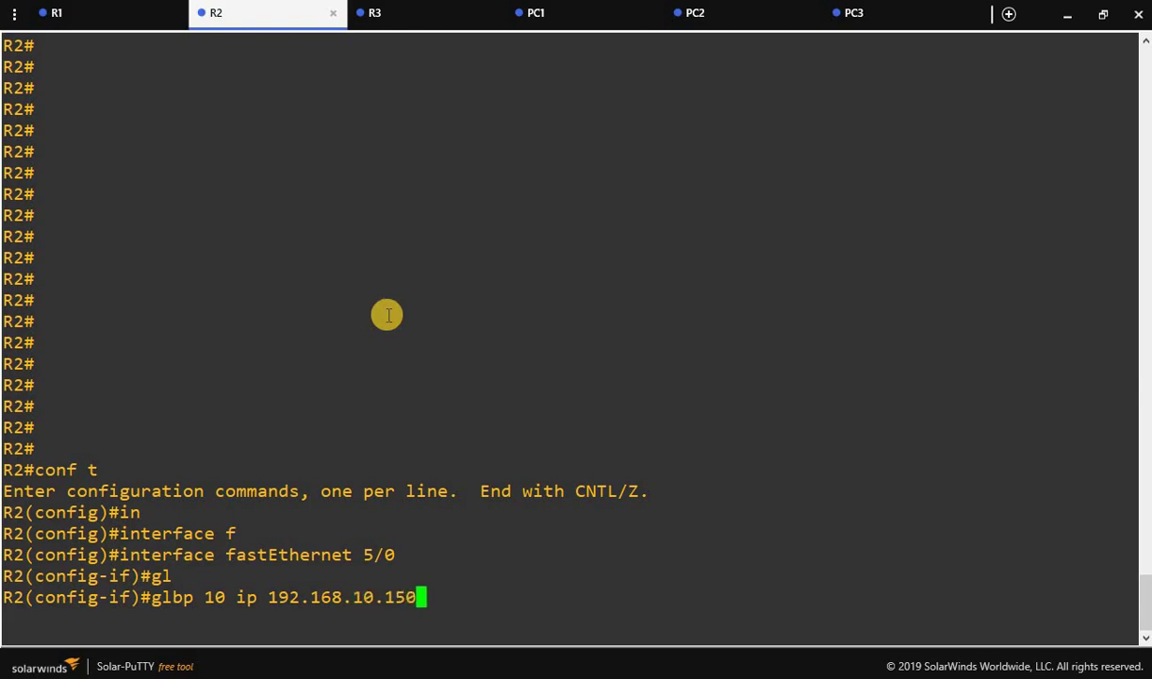
key("Return")
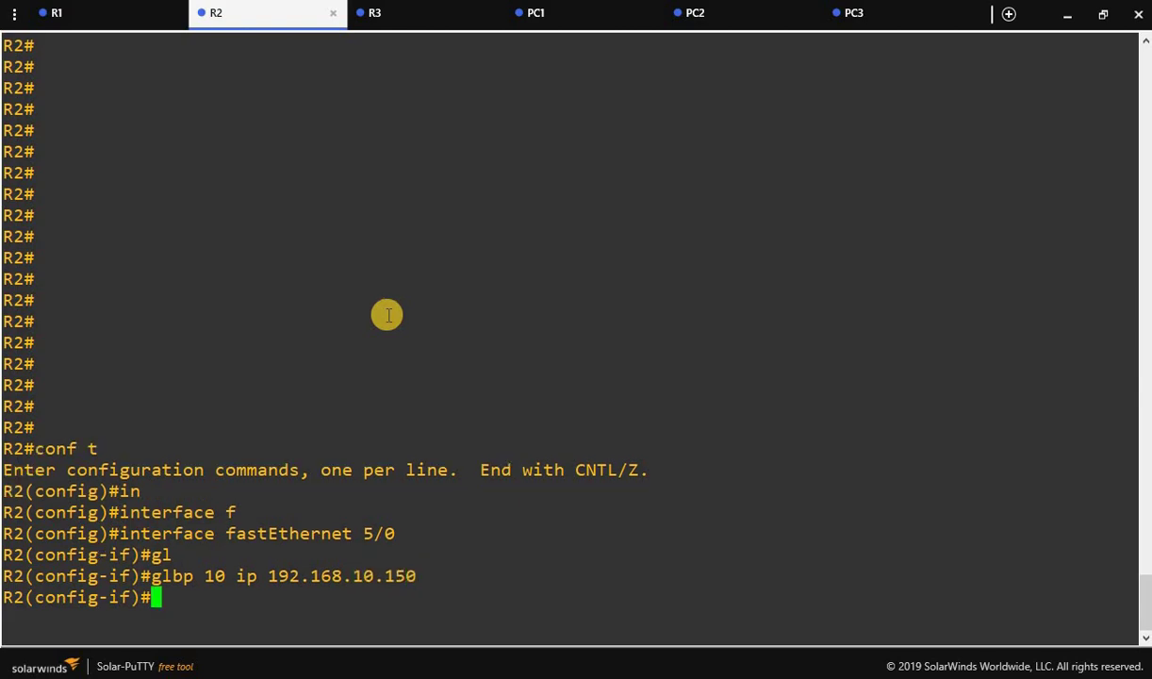
Step: Enable preemption for GLBP group 10 on R2's FastEthernet 5/0
type("gl")
key("Tab")
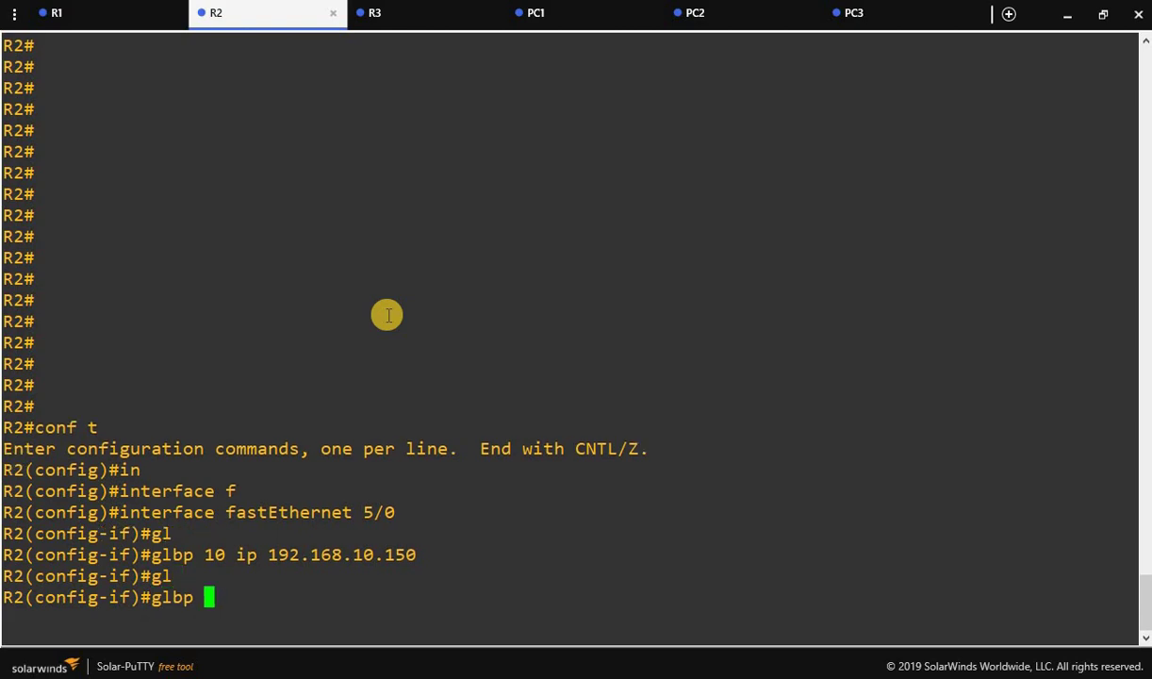
type("10 pr")
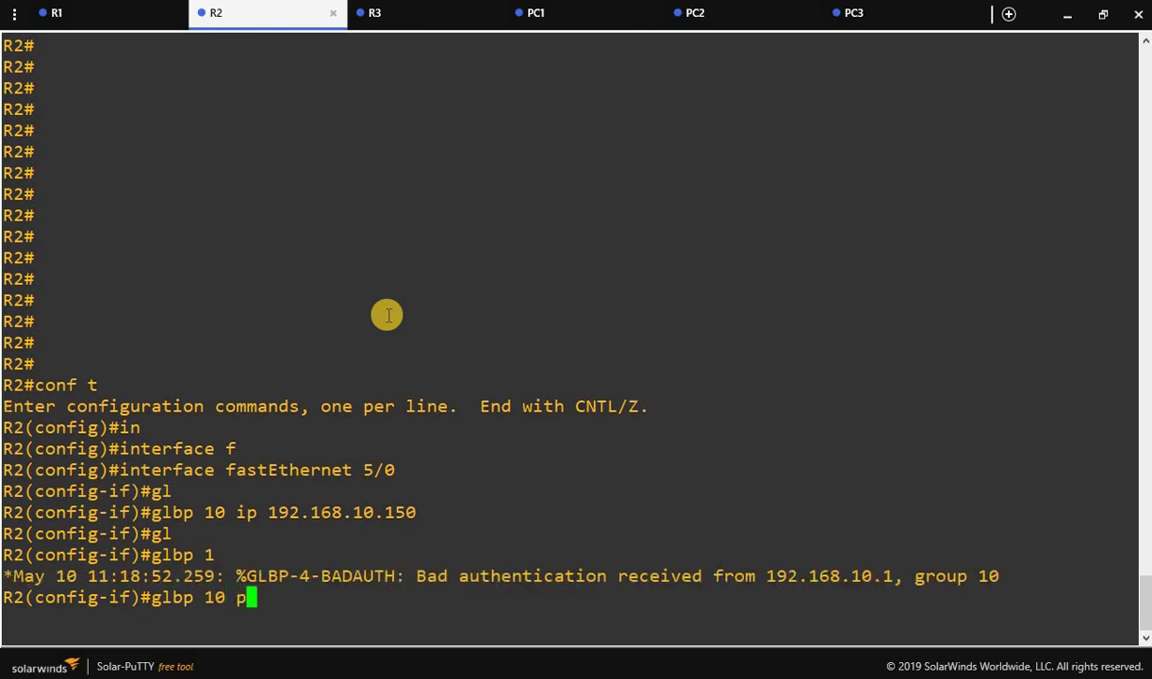
key("Tab")
type("e")
key("Tab")
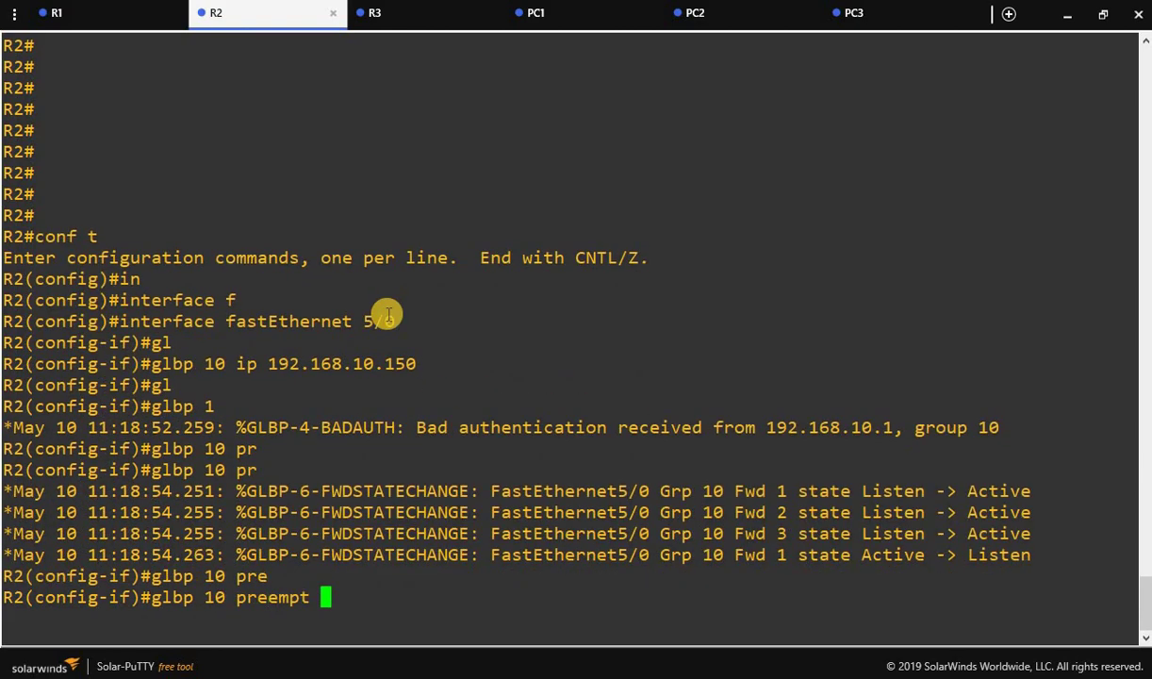
key("Return")
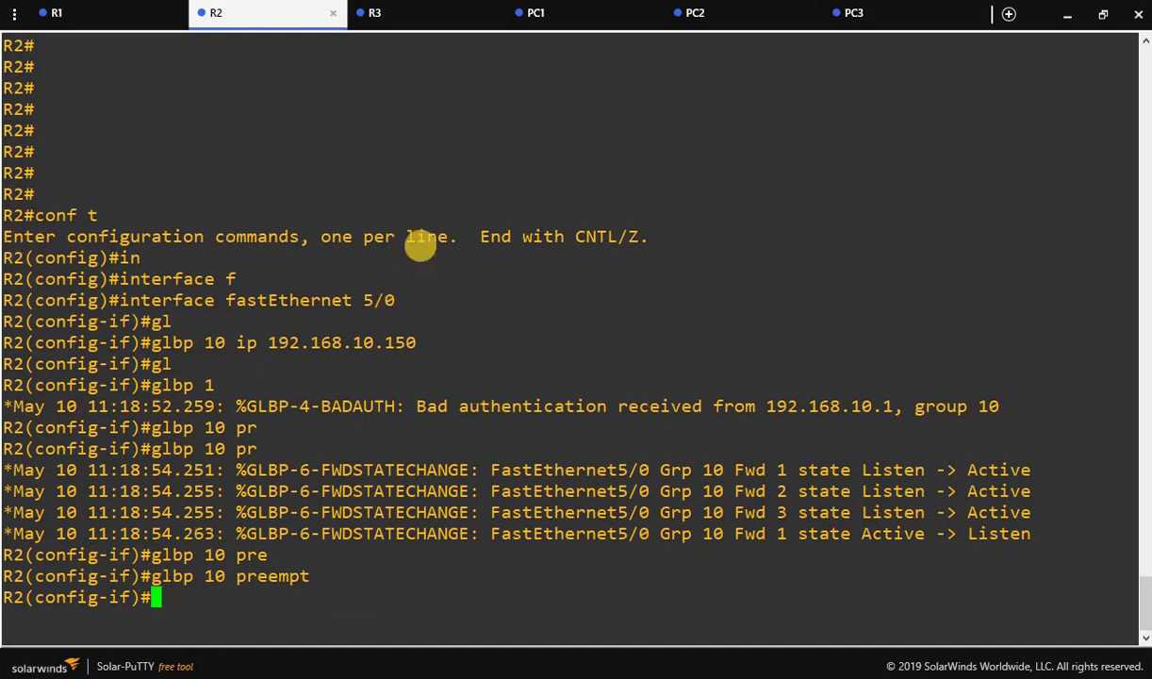
Step: Switch to R3's console and quit the paged GLBP output to get back to the command prompt
left_click(1067, 14)
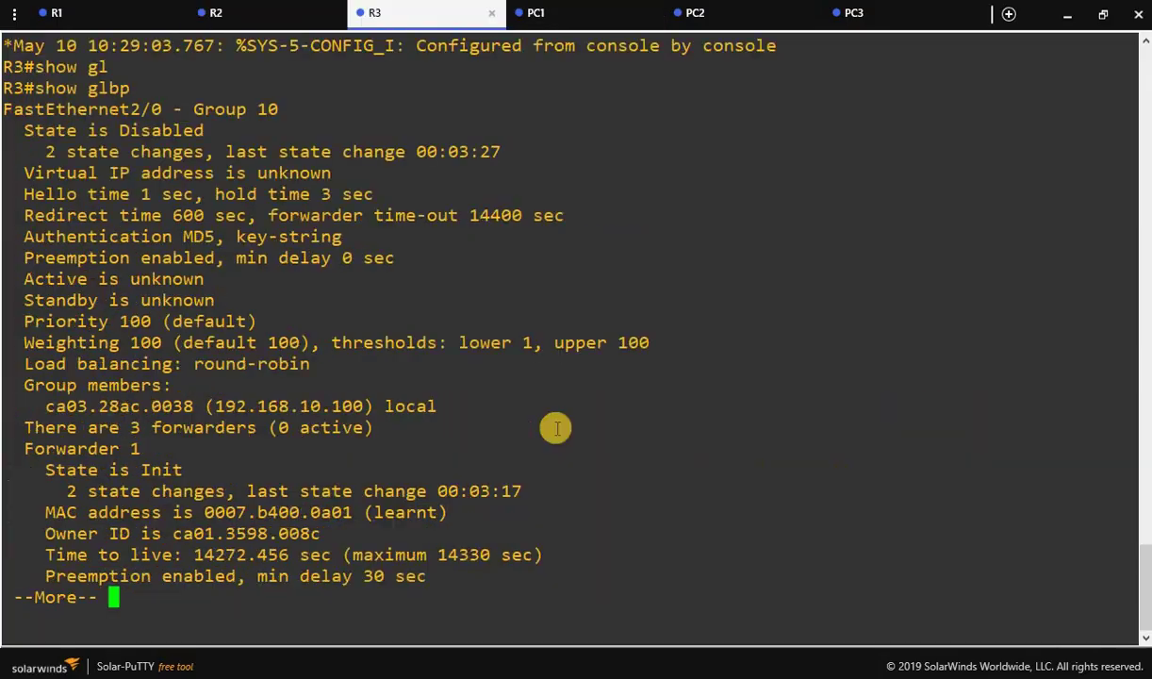
key("Return")
key("Return")
key("Return")
key("q")
key("Return")
key("Return")
Step: Enter interface configuration mode for FastEthernet 2/0 on R3
type("conf t")
key("Return")
type("in")
key("Tab")
type("f")
key("Tab")
type("2/0")
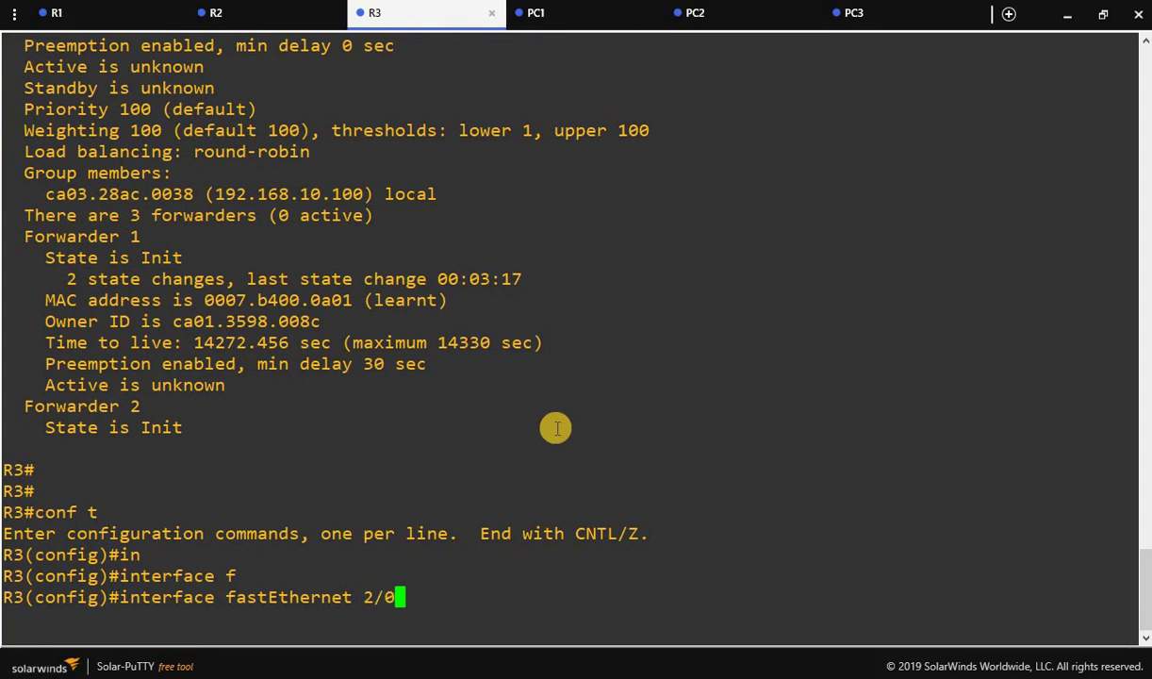
key("Return")
Step: Give GLBP group 10 on R3's FastEthernet 2/0 the virtual IP 192.168.10.150
type("gl")
key("Tab")
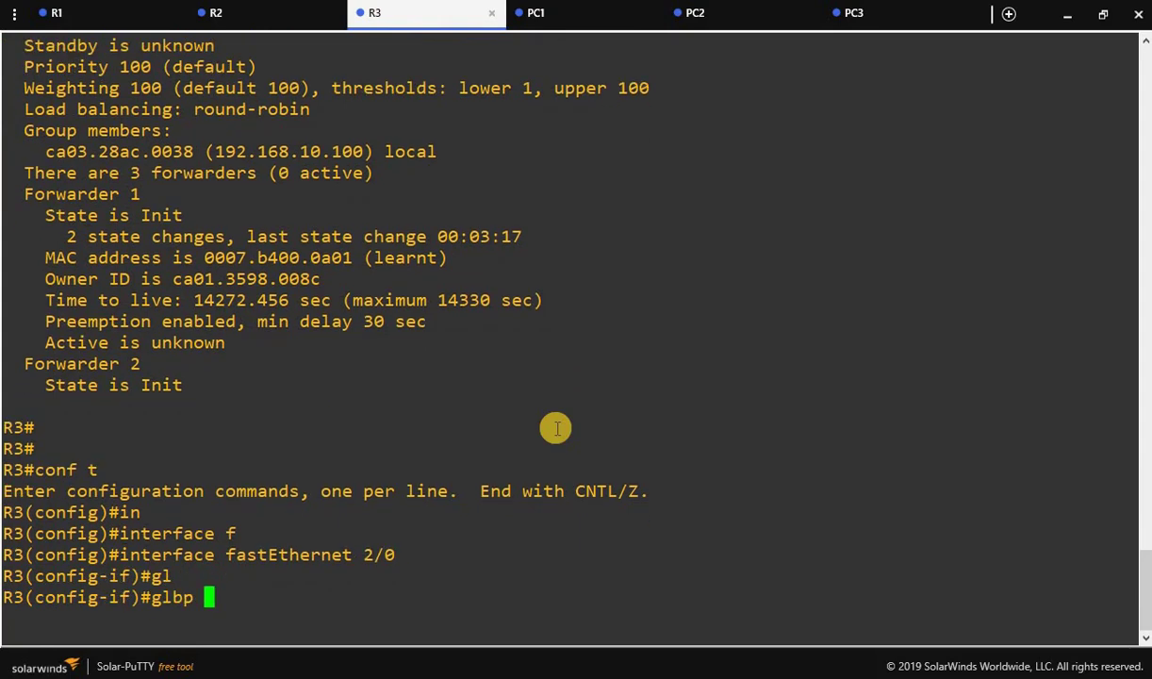
type("10 ipo")
key("BackSpace")
type("192")
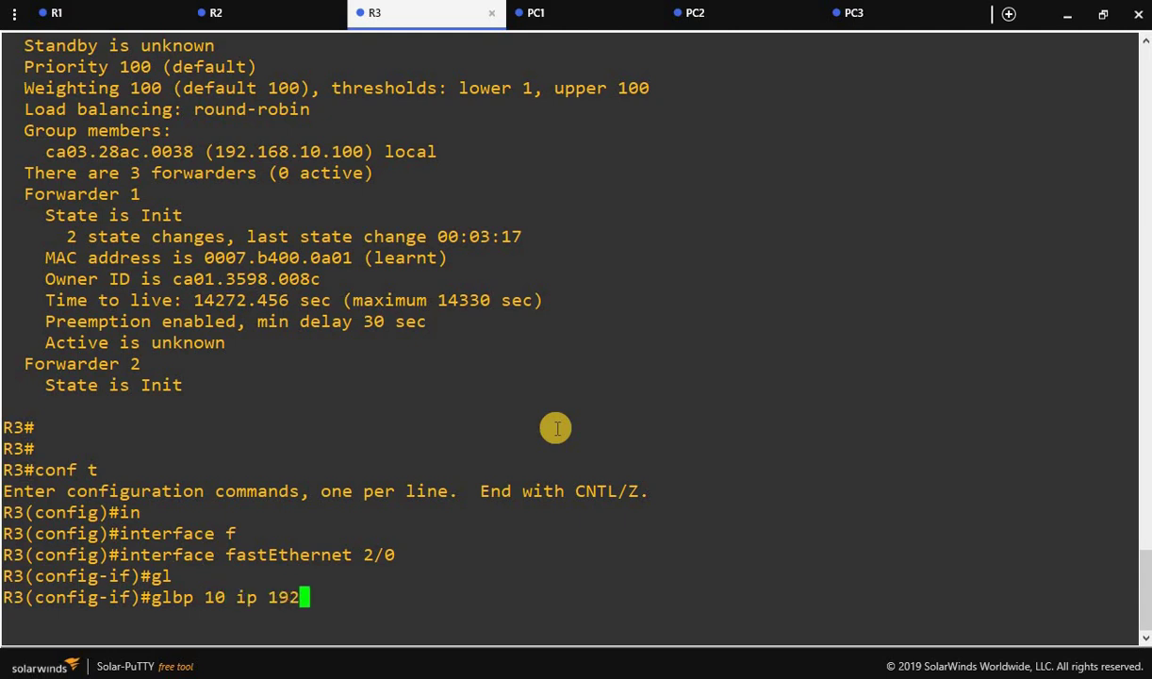
type(".168.1")
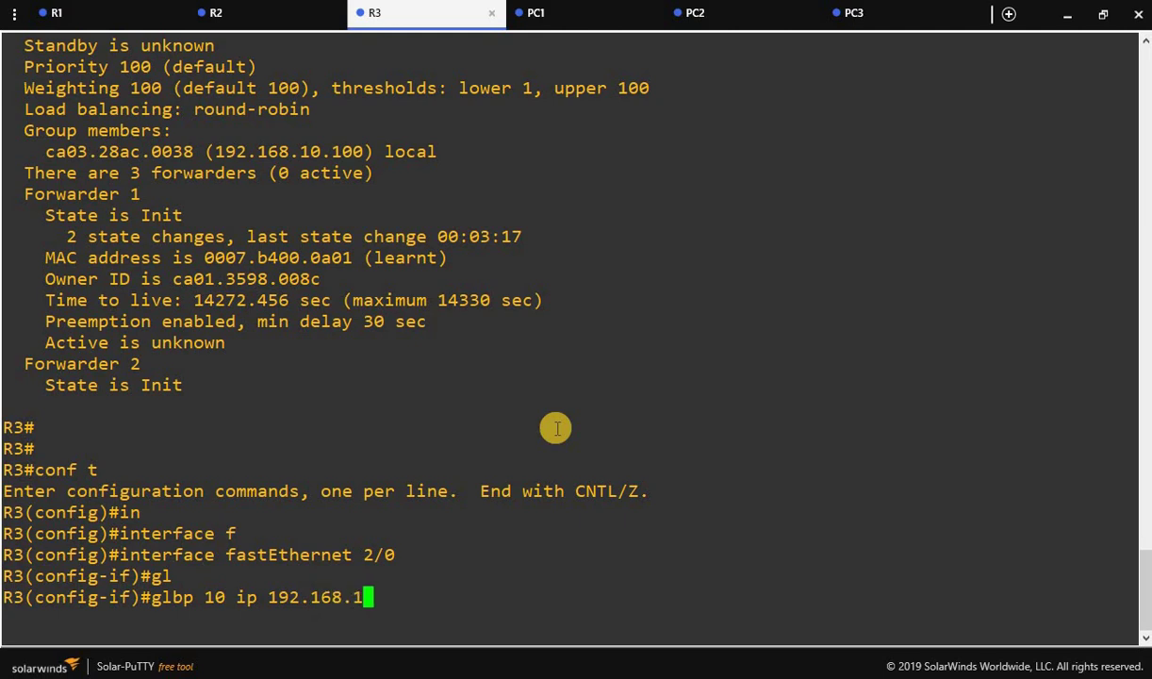
type("0.150")
key("Return")
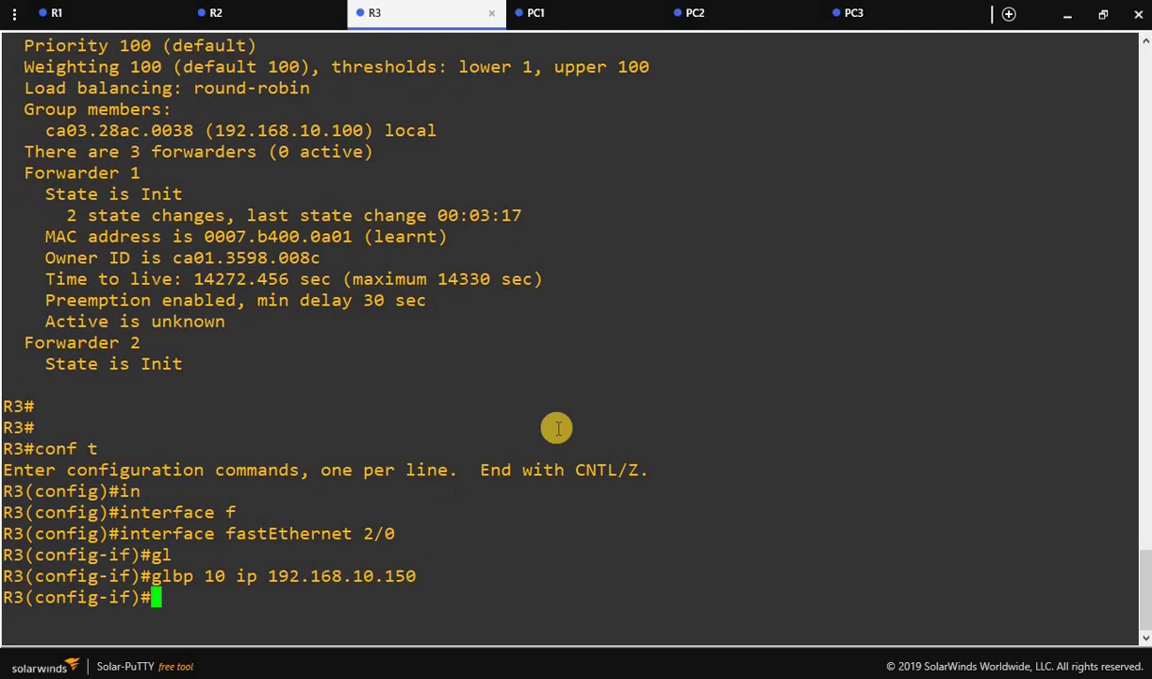
Step: Enable preemption for GLBP group 10 on R3's FastEthernet 2/0
type("gl")
key("Tab")
type("10 pr")
key("Tab")
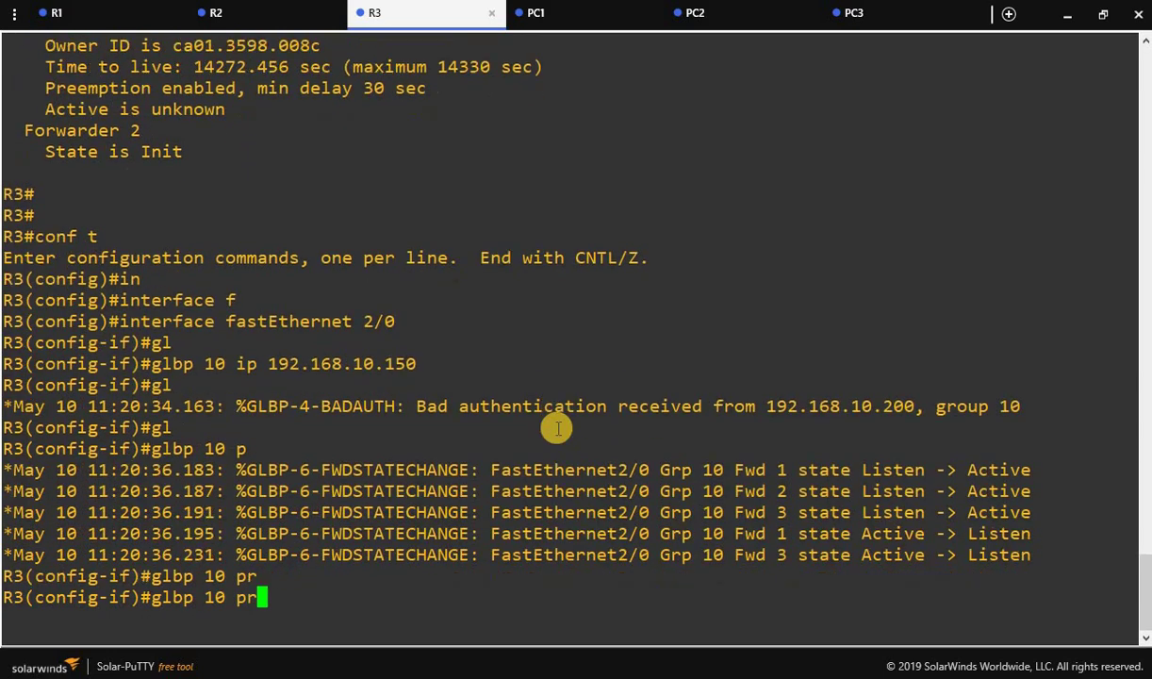
type("e")
key("Tab")
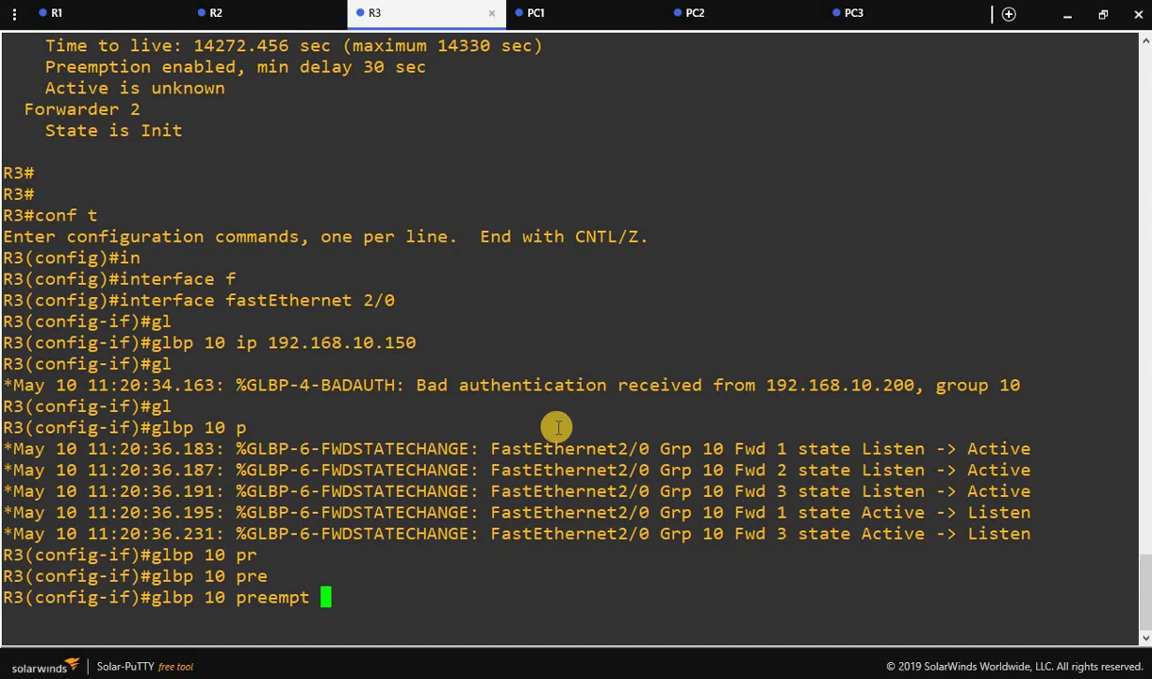
key("Return")
Step: Return to R1's console and display its GLBP details with show glbp
key("ctrl+1")
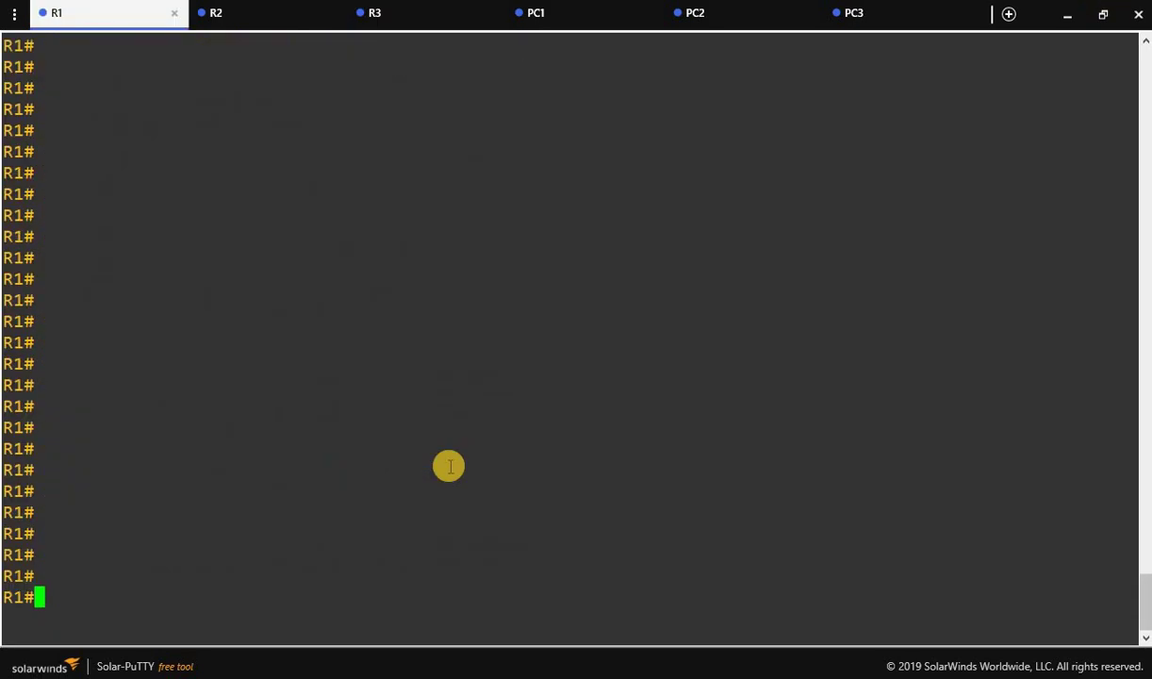
type("show gl")
key("Tab")
key("Return")
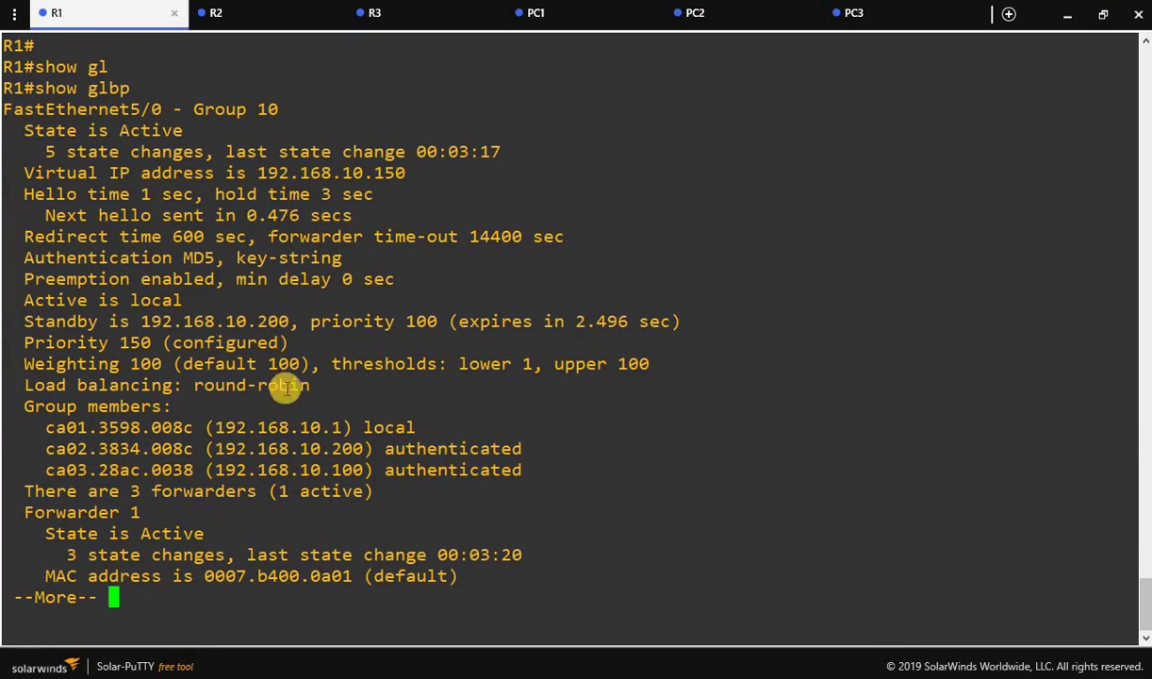
Step: Highlight the virtual IP, hello and hold times, standby router, priority and forwarder count in R1's GLBP output
left_click_drag(41, 174, 372, 194)
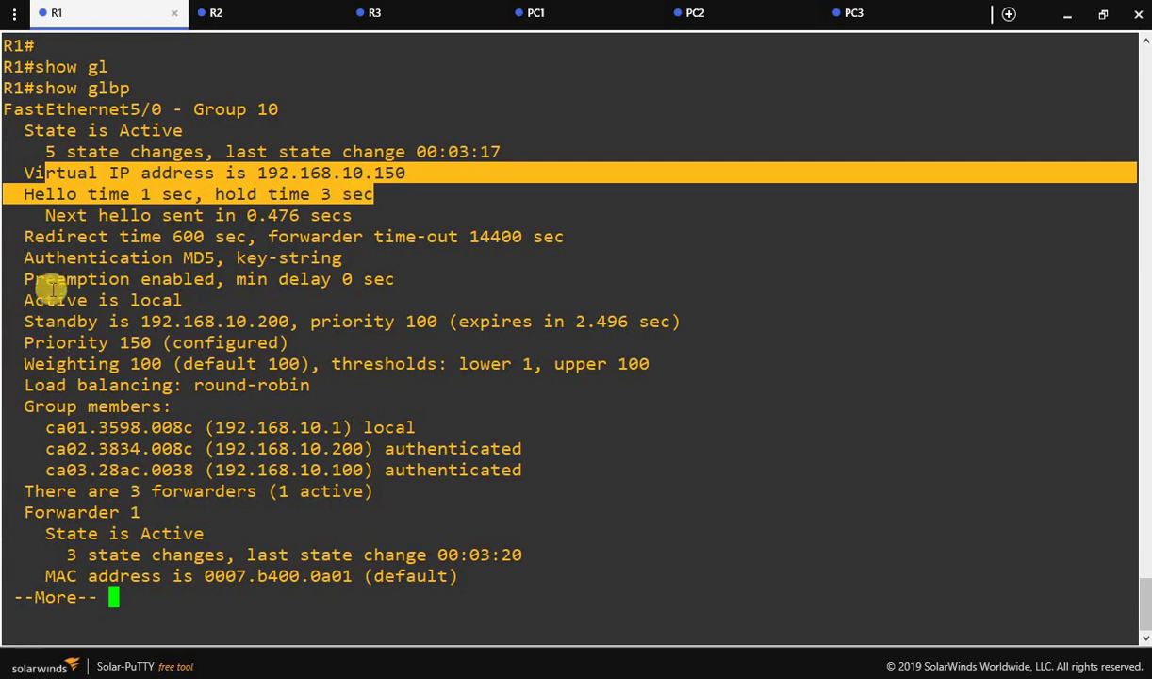
left_click_drag(140, 320, 415, 322)
left_click_drag(98, 340, 160, 364)
scroll(131, 518, "up", 4)
scroll(207, 518, "down", 4)
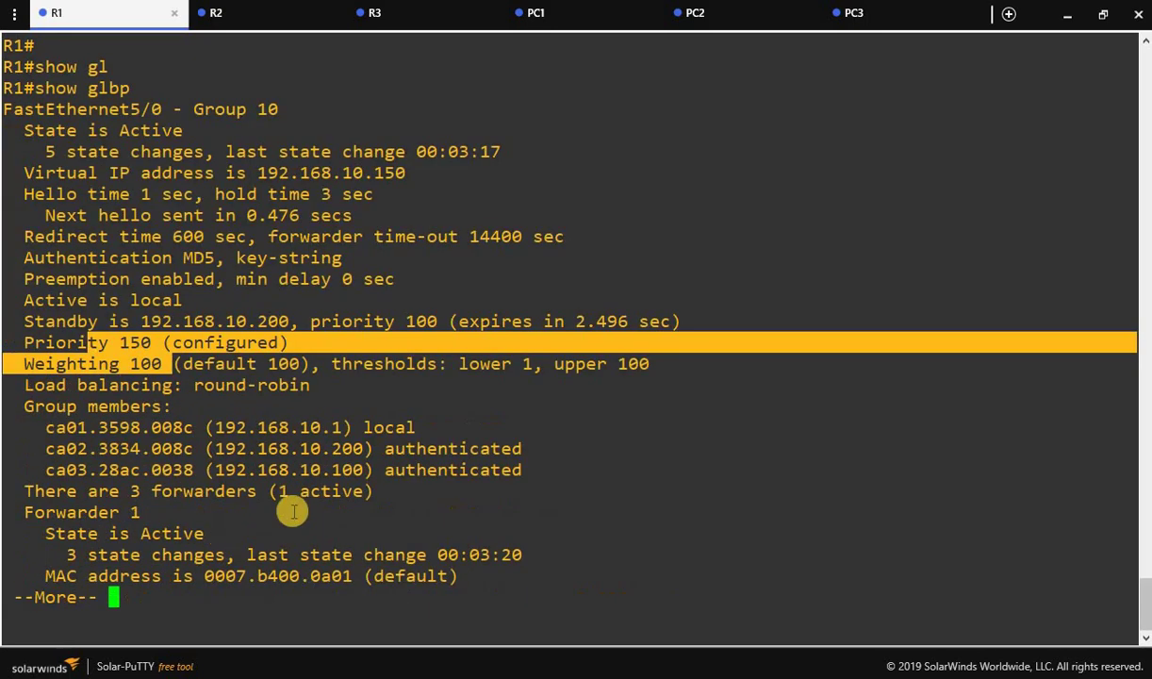
left_click_drag(110, 495, 268, 492)
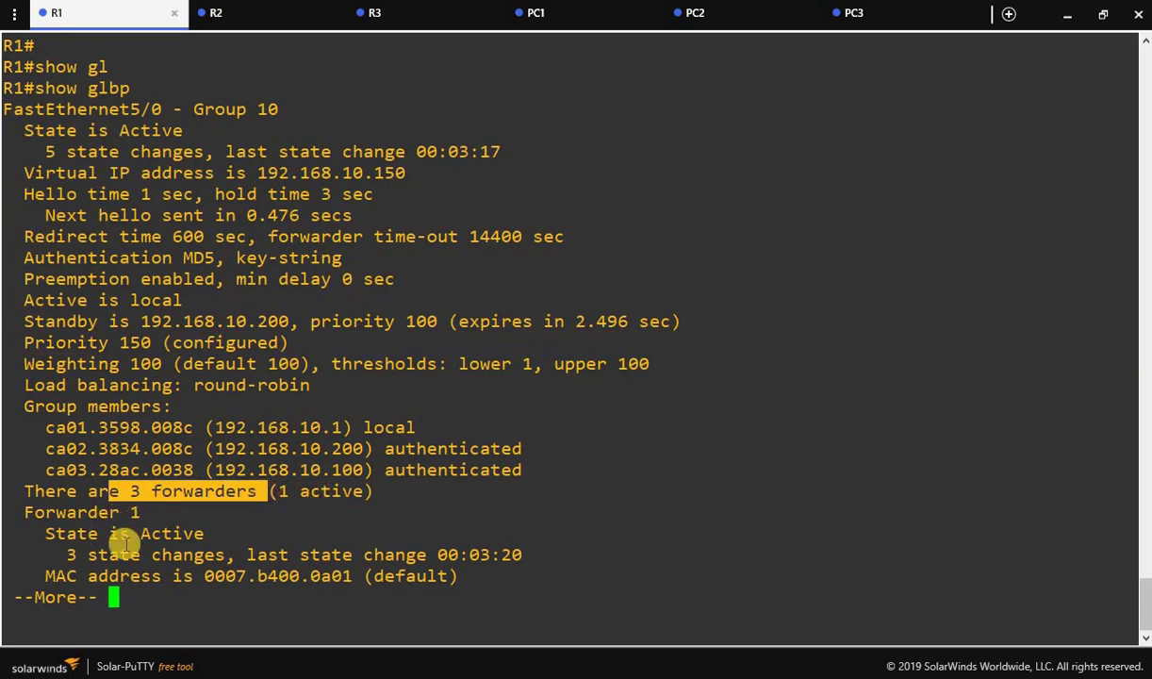
Step: Page through the rest of R1's GLBP output to examine the state and MAC address of each forwarder
key("Return")
key("Return")
key("Return")
key("Return")
key("Return")
key("Return")
key("Return")
key("Return")
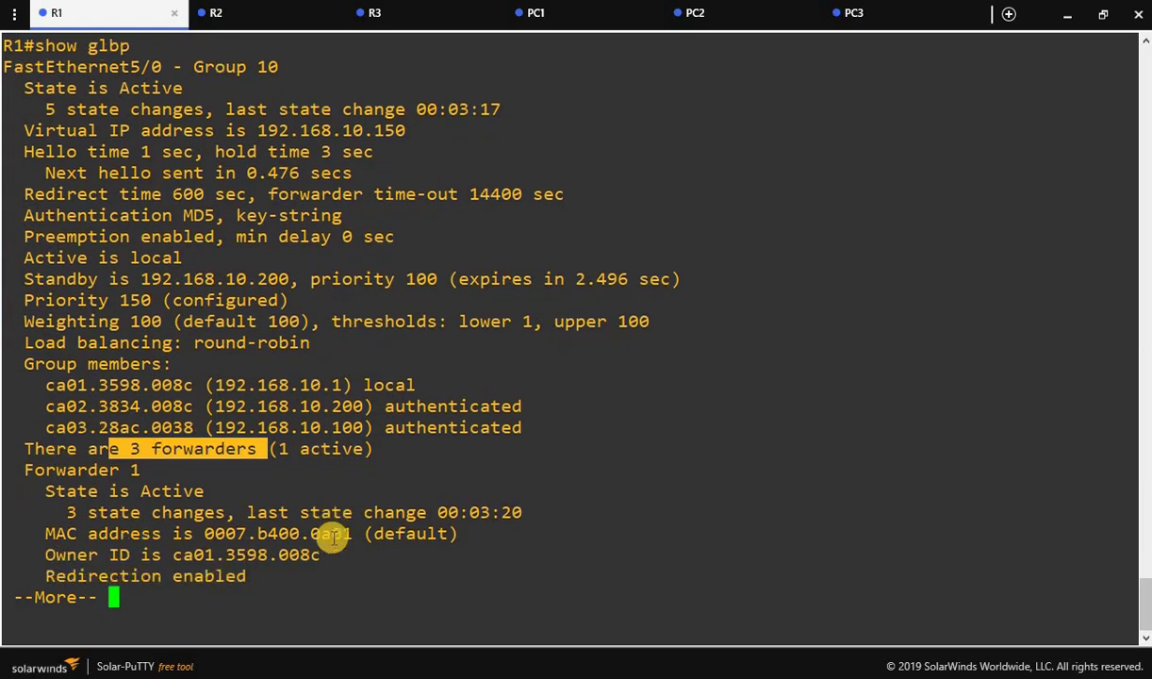
key("Return")
key("Return")
key("Return")
key("Return")
key("Return")
key("Return")
key("Return")
key("Return")
key("Return")
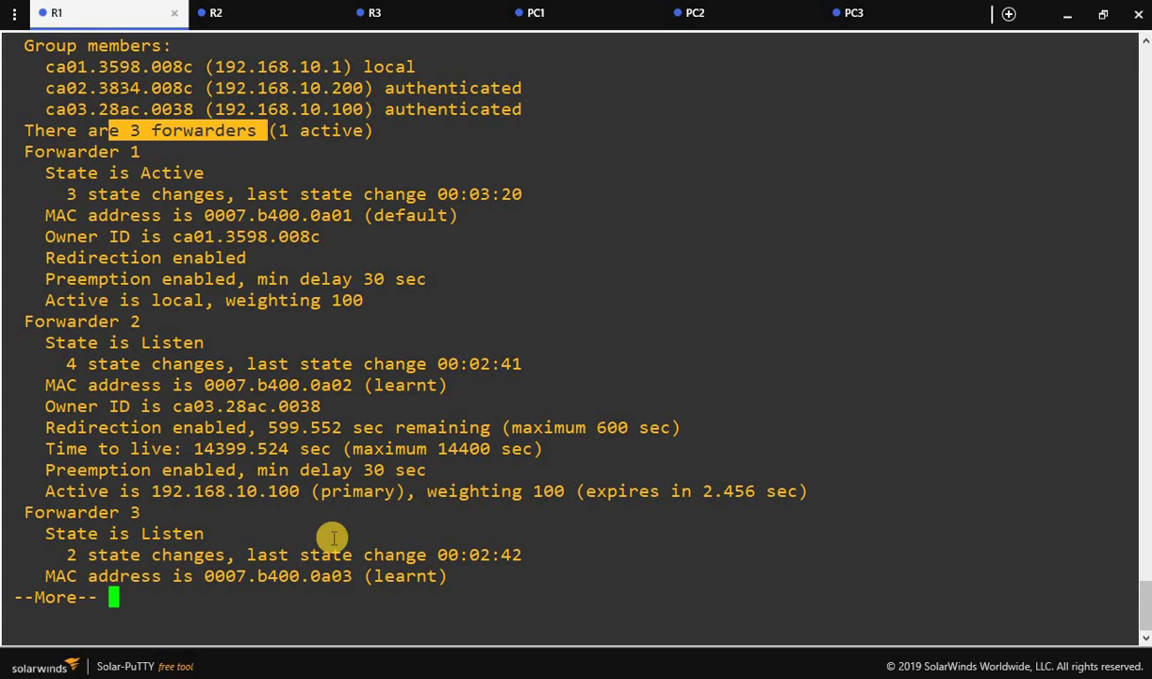
key("Return")
key("Return")
key("Return")
key("Return")
key("Return")
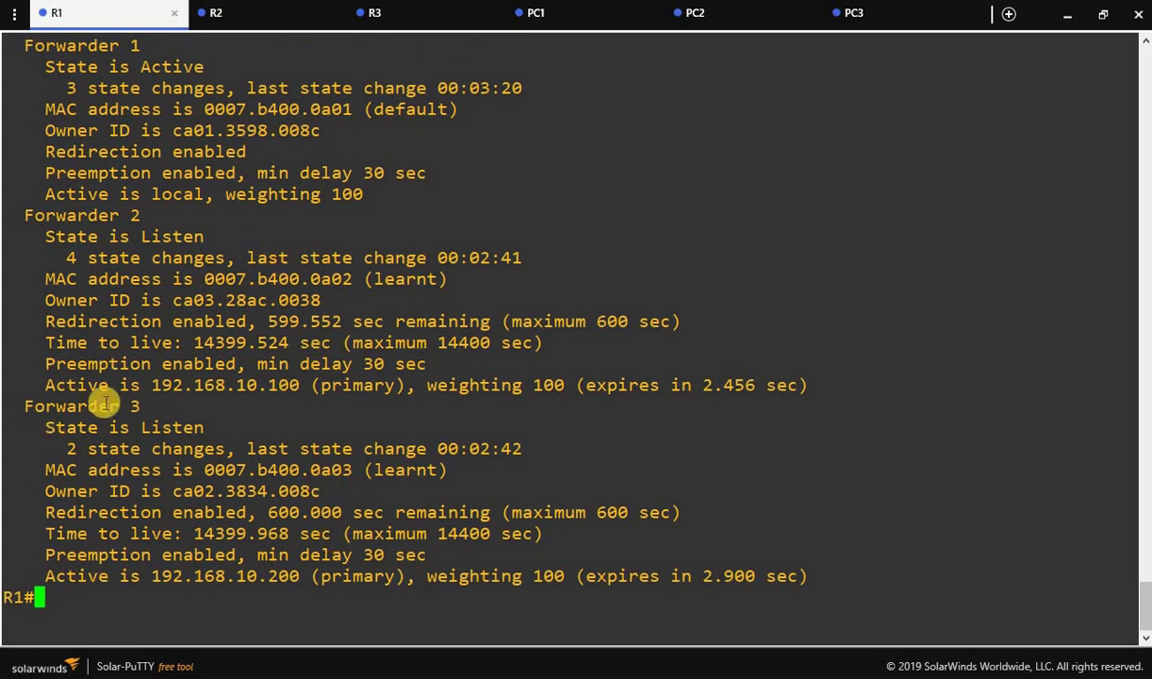
Step: Look back through R1's GLBP output and highlight the load-balancing method
scroll(314, 482, "up", 13)
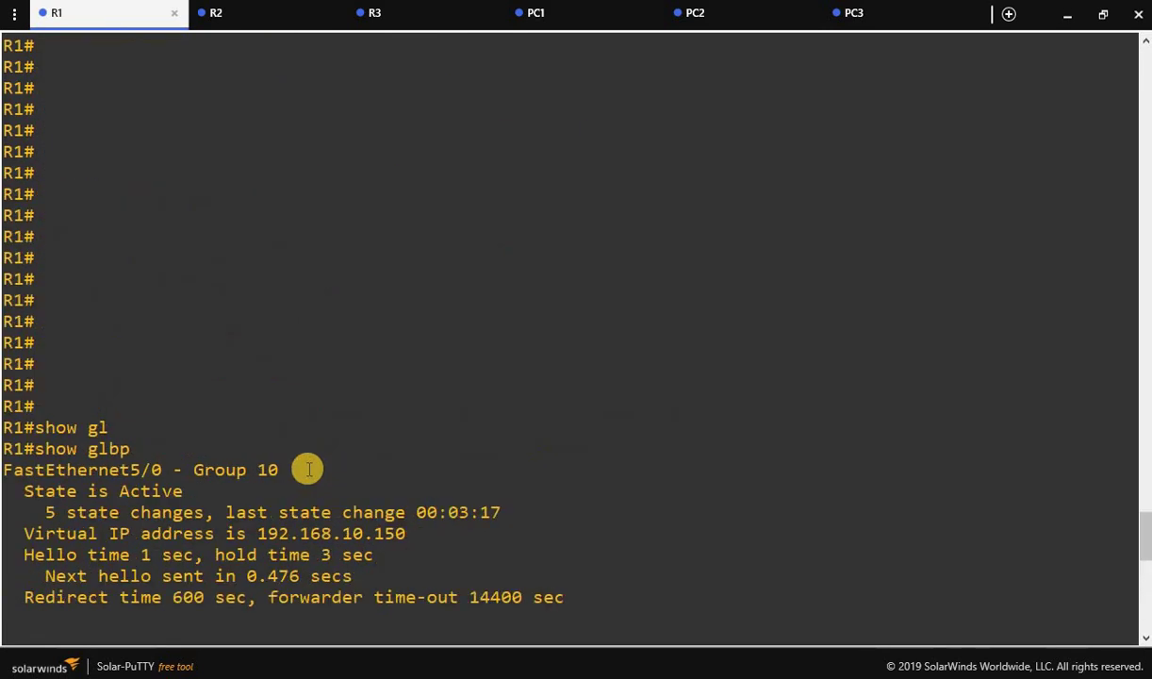
scroll(308, 470, "down", 9)
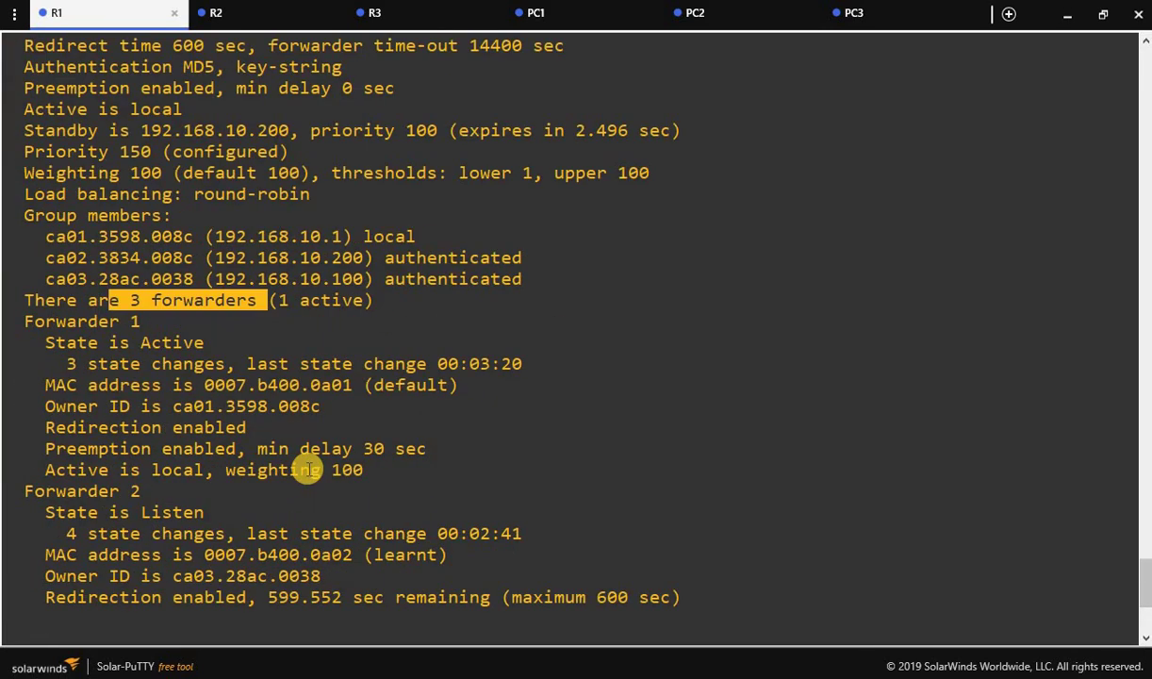
left_click(301, 198)
left_click_drag(301, 199, 215, 194)
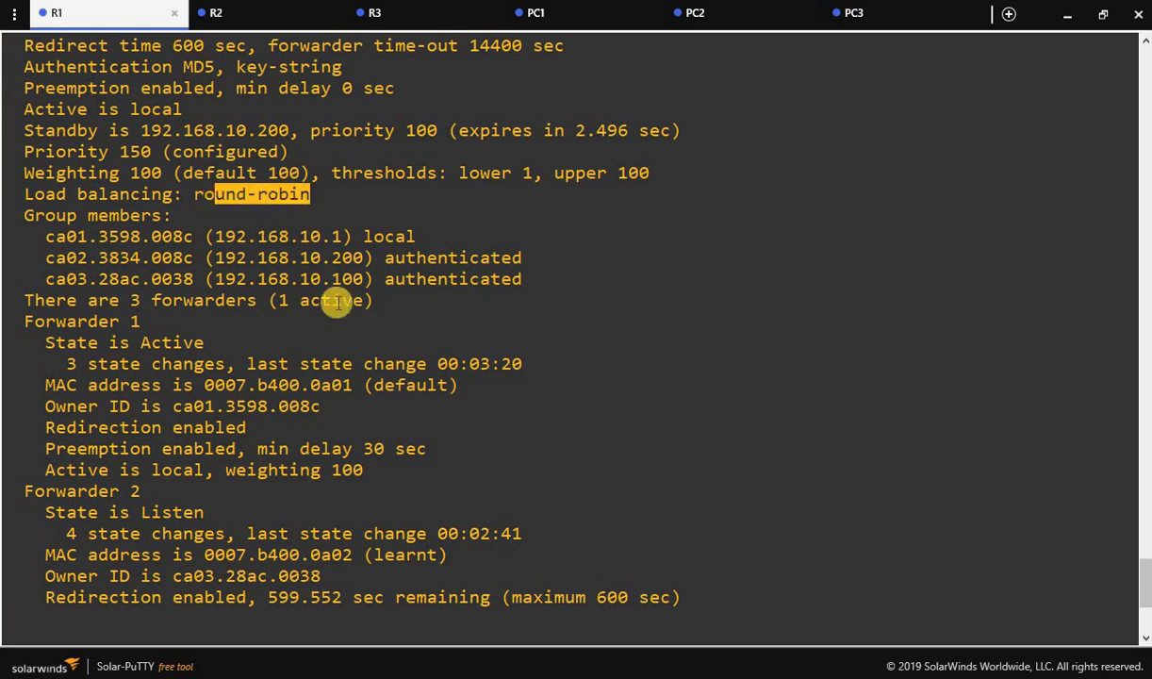
Step: Switch to R2's console and leave interface configuration mode for the privileged prompt
left_click(226, 13)
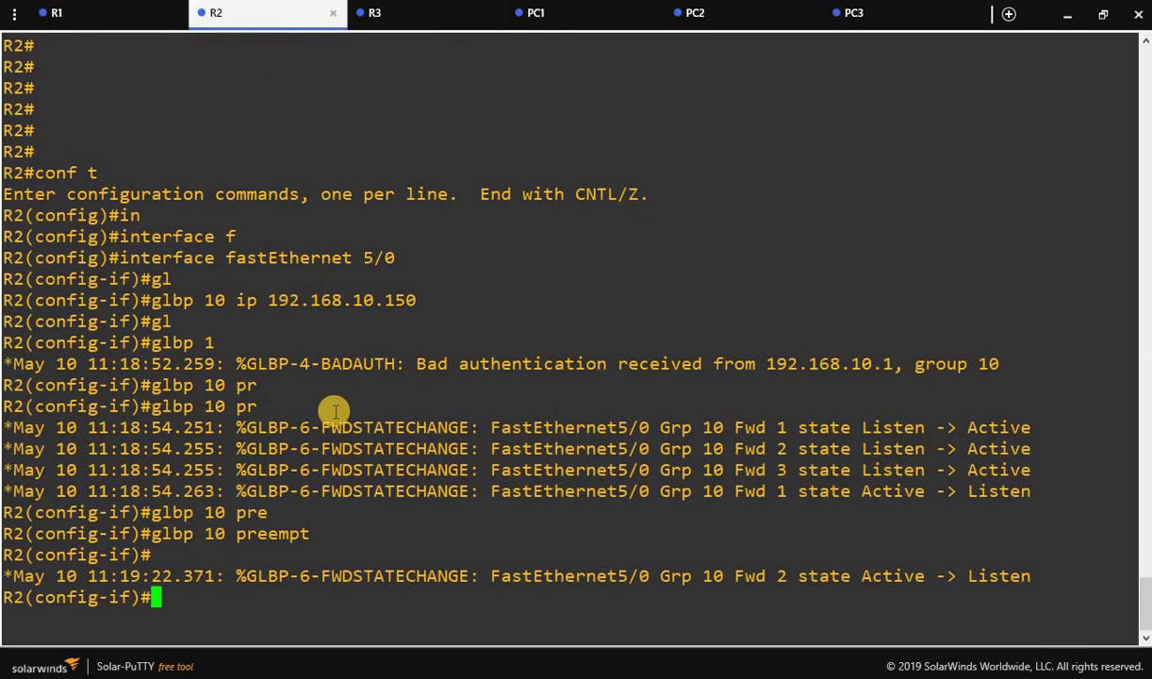
key("ctrl+z")
key("Return")
key("Return")
Step: Display R2's GLBP details with show glbp, read through the first forwarder's entries and quit the paged output
type("show g")
key("Tab")
type("g")
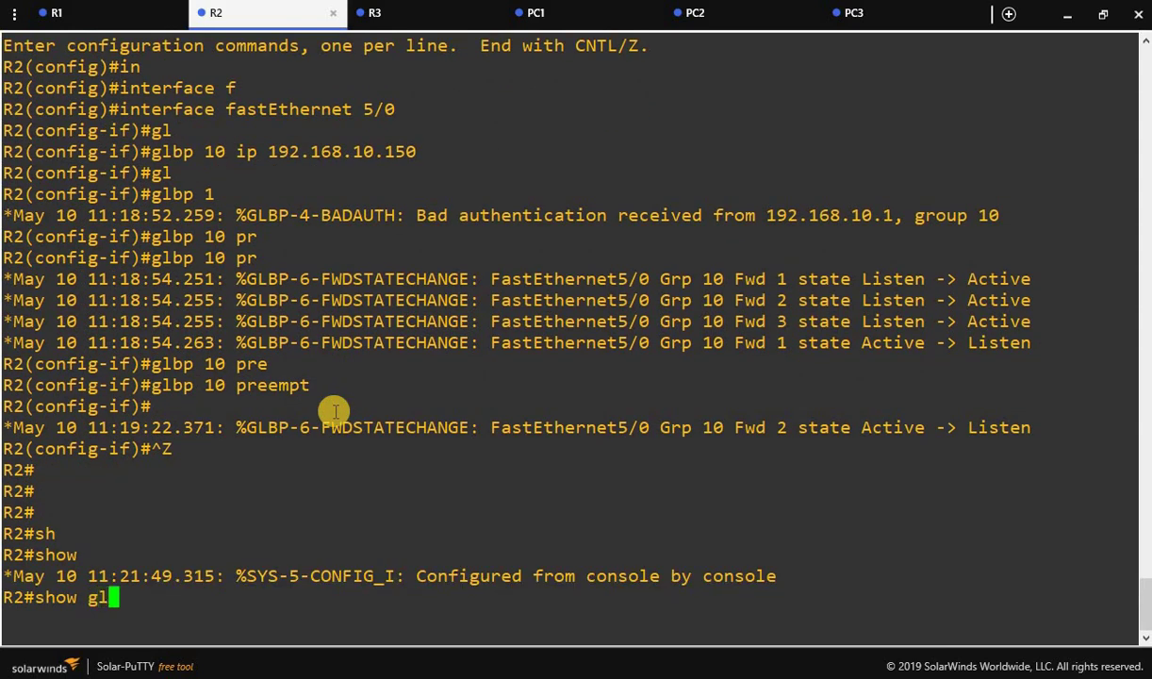
type("l")
key("Tab")
key("Return")
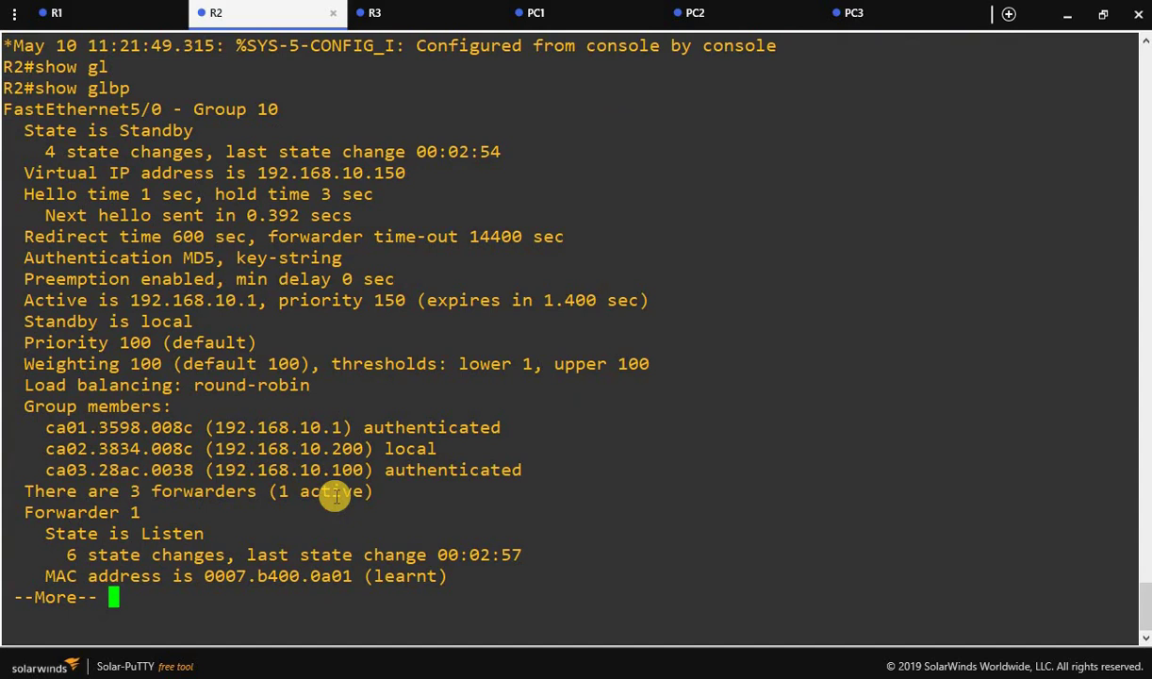
key("Return")
key("Return")
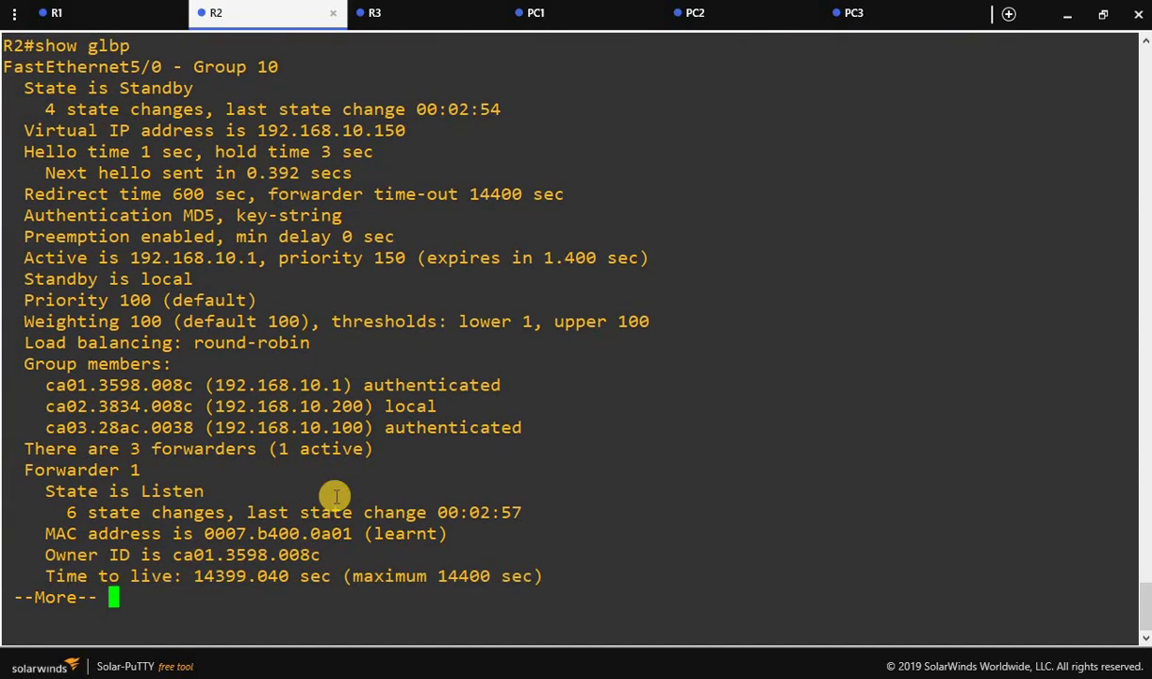
type("q")
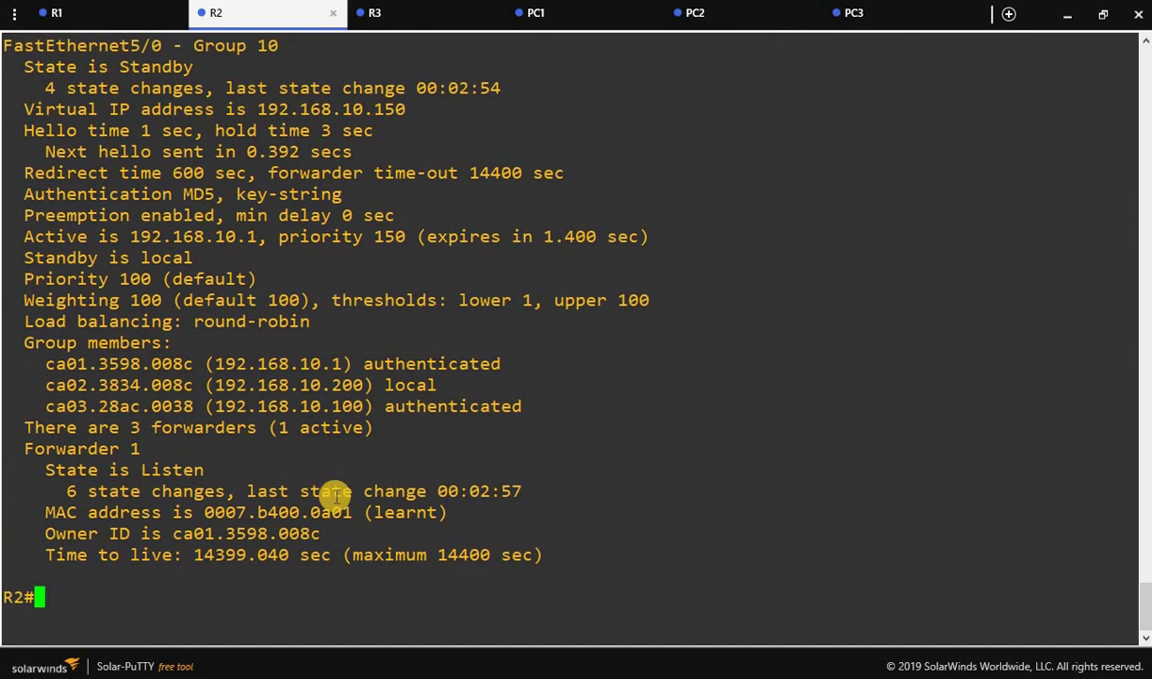
Step: Display R2's GLBP summary with show glbp brief
type("sh")
key("Tab")
type("gl")
key("Tab")
type("br")
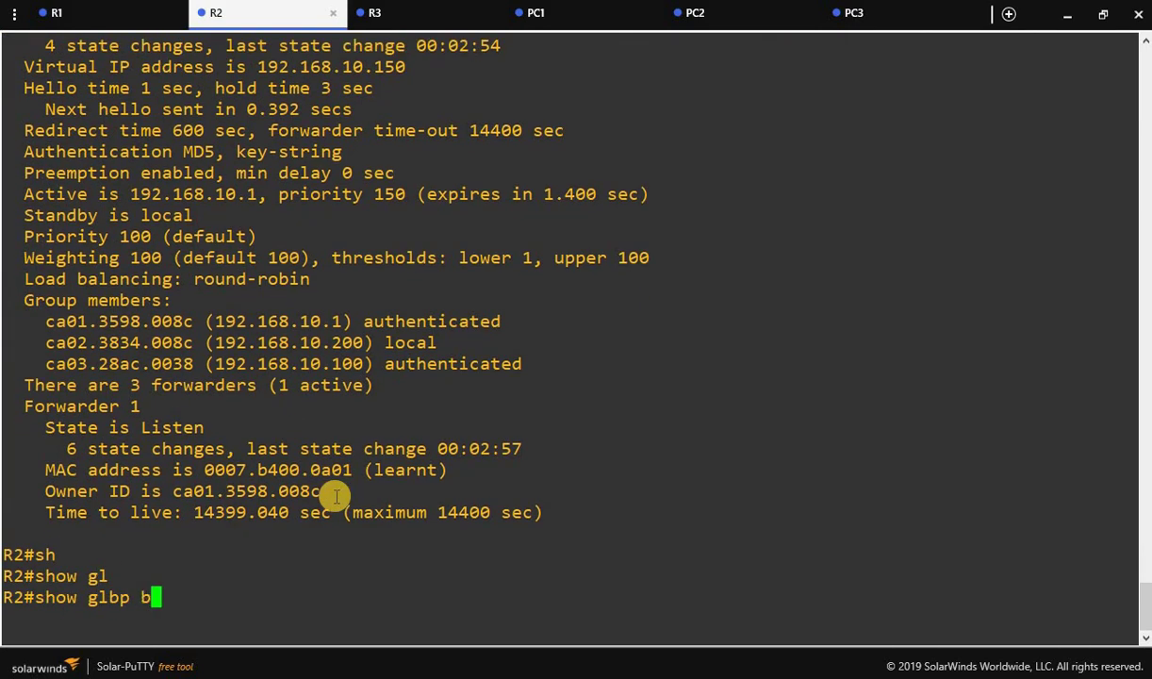
key("Tab")
key("Return")
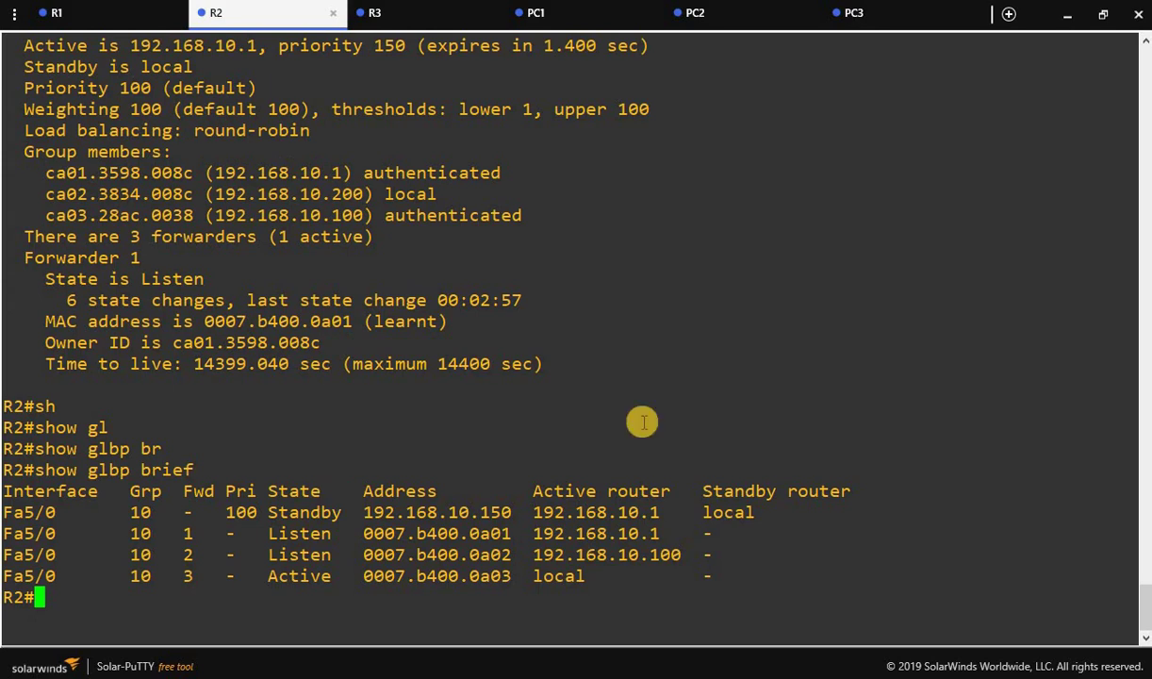
Step: Check R4's address in the GNS3 topology and return to the Solar-PuTTY consoles
left_click(1066, 20)
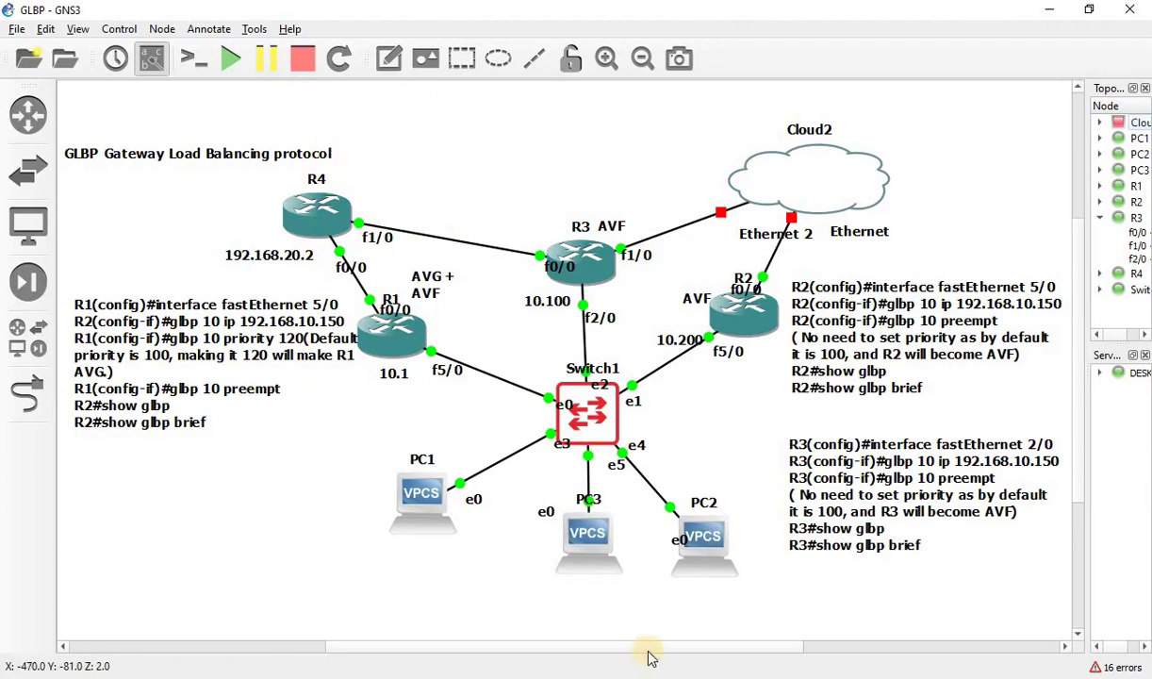
key("alt+Tab")
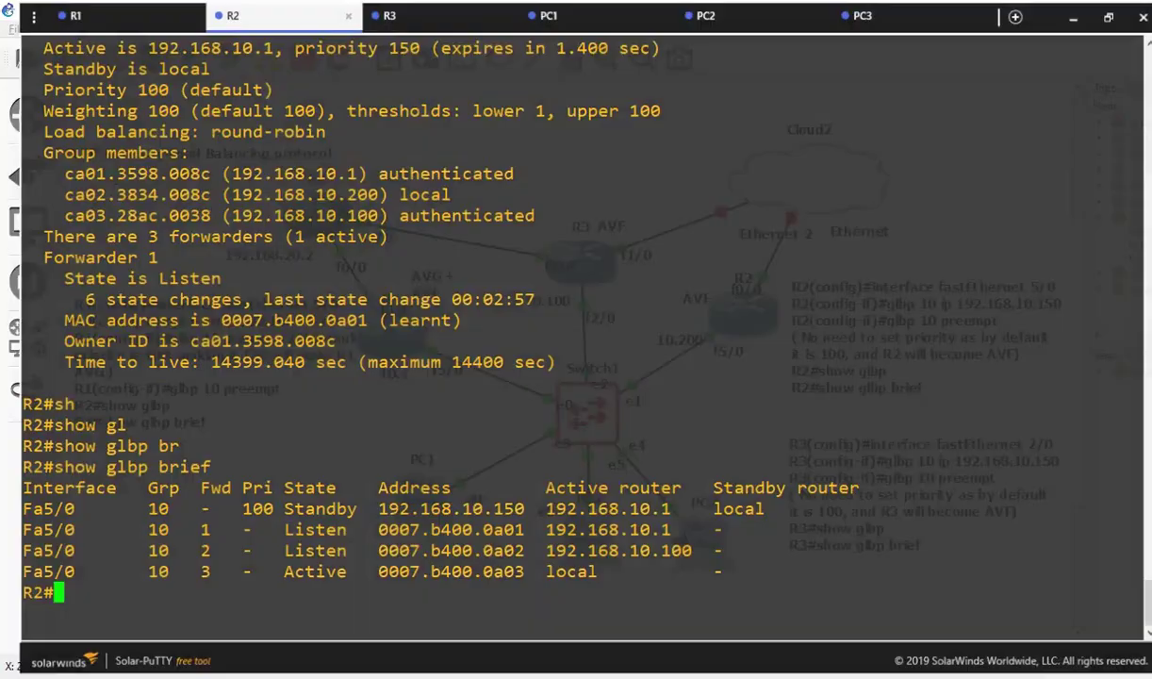
left_click(1068, 15)
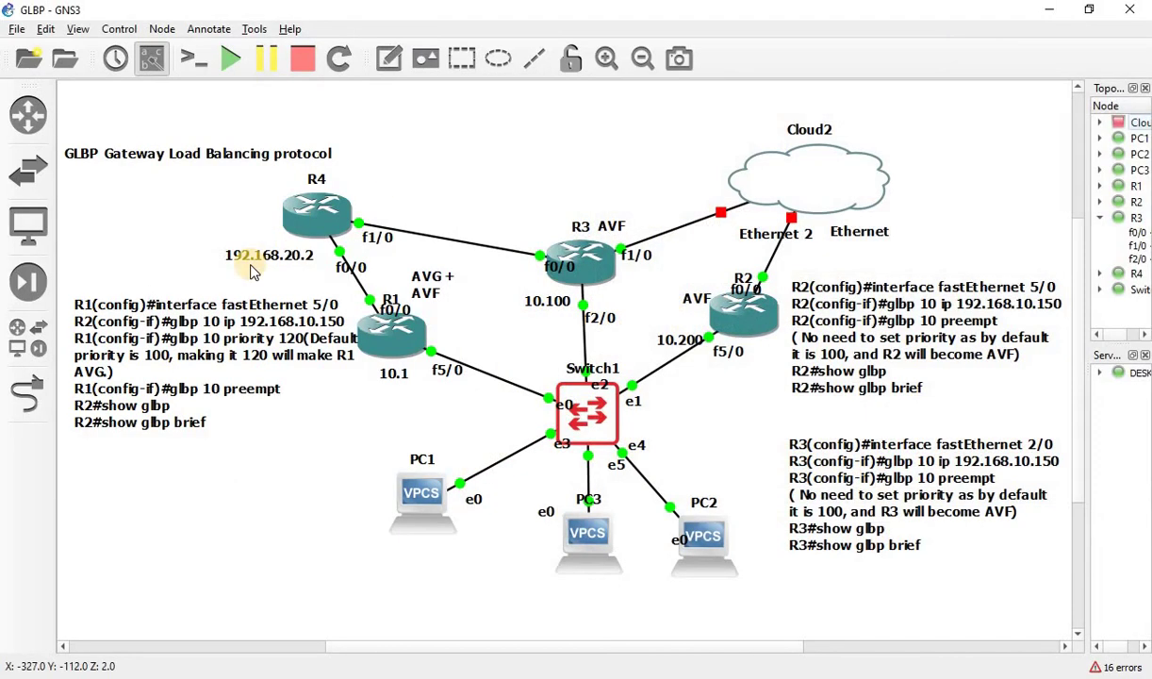
key("alt+Tab")
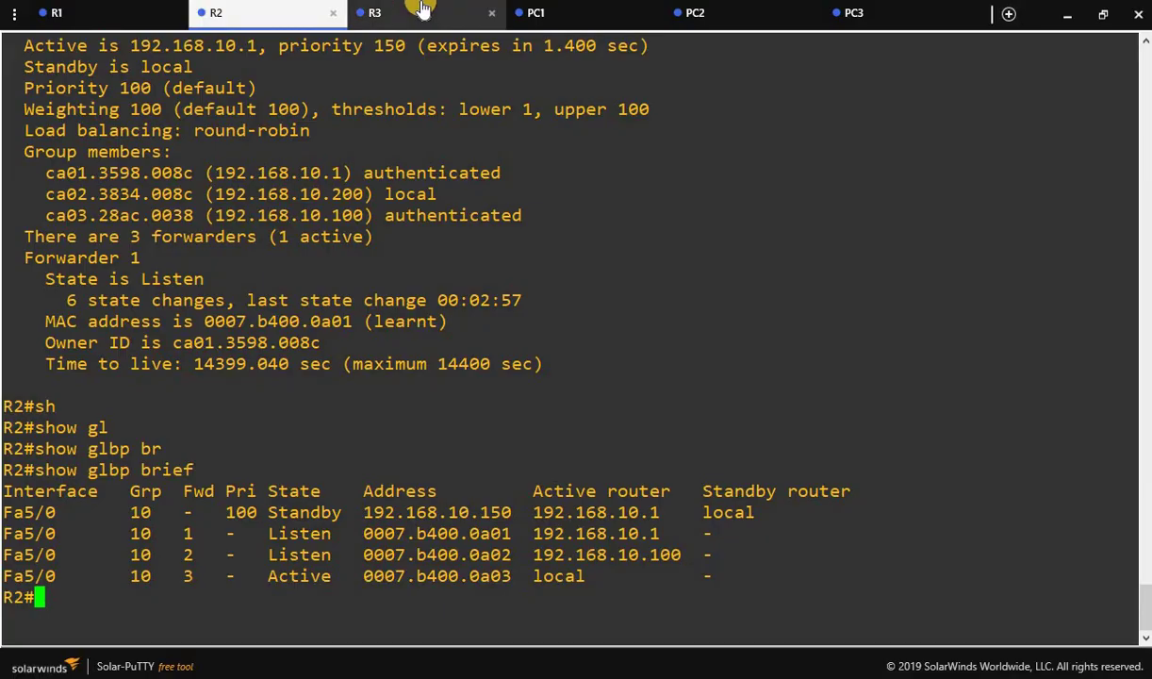
Step: Trace the route from PC1 to 192.168.20.2
left_click(534, 14)
type("trace 192.168.20.2")
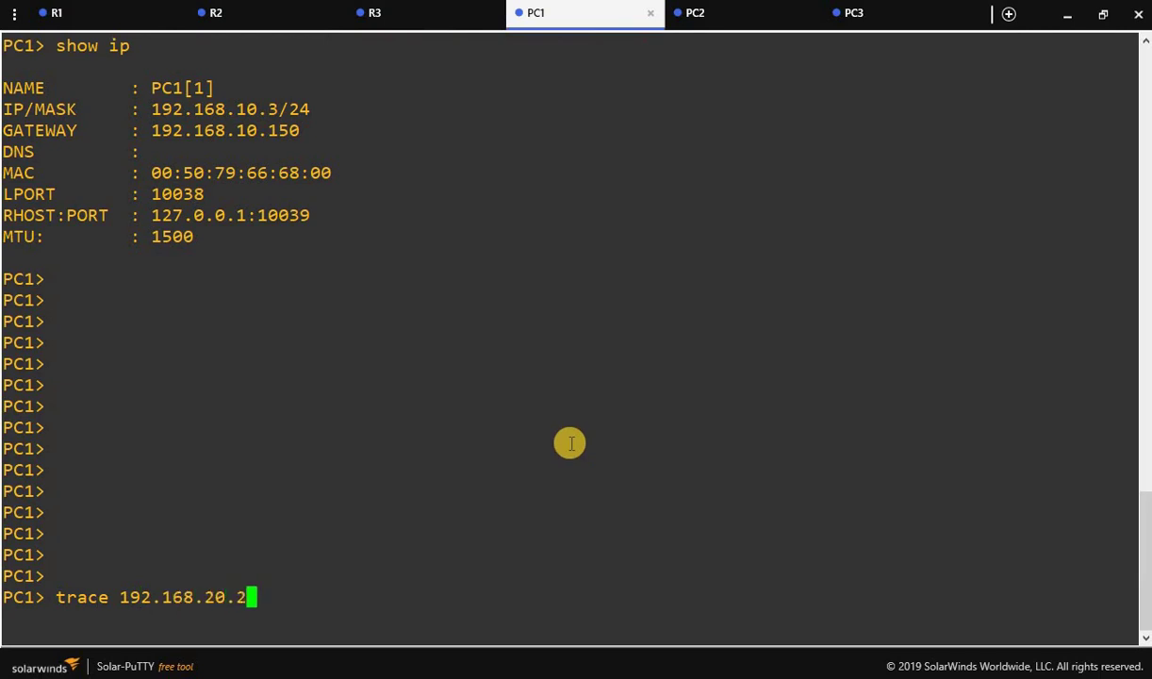
key("Return")
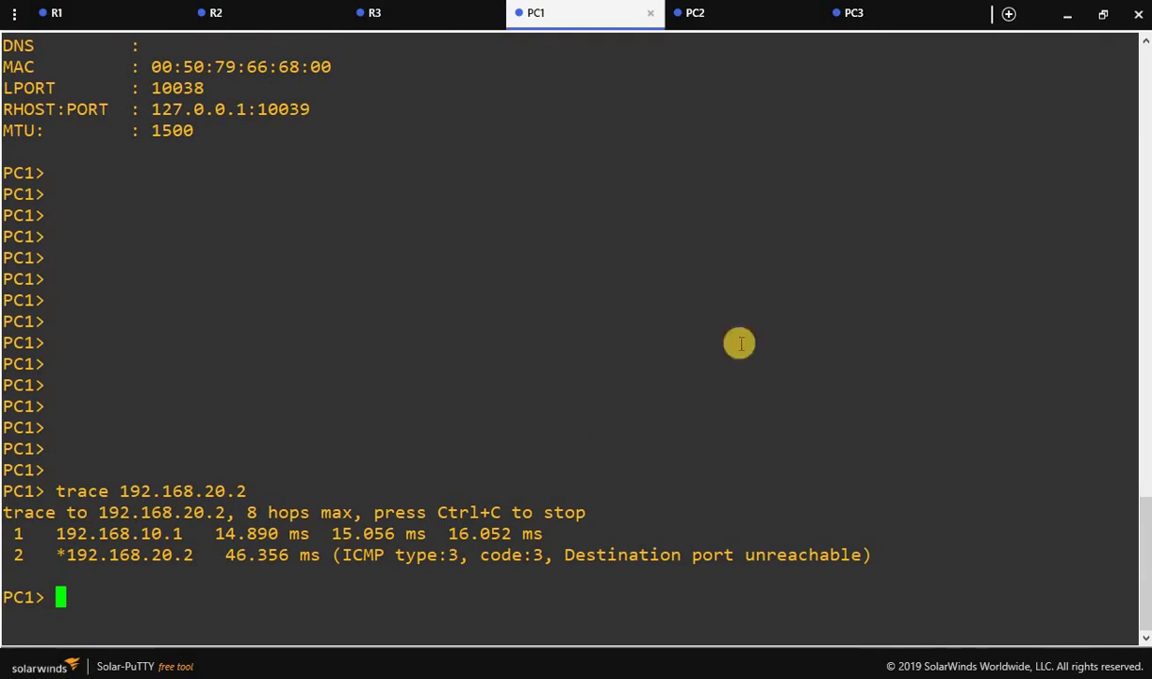
Step: Trace the route from PC2 to 192.168.20.2
left_click(718, 10)
type("trave")
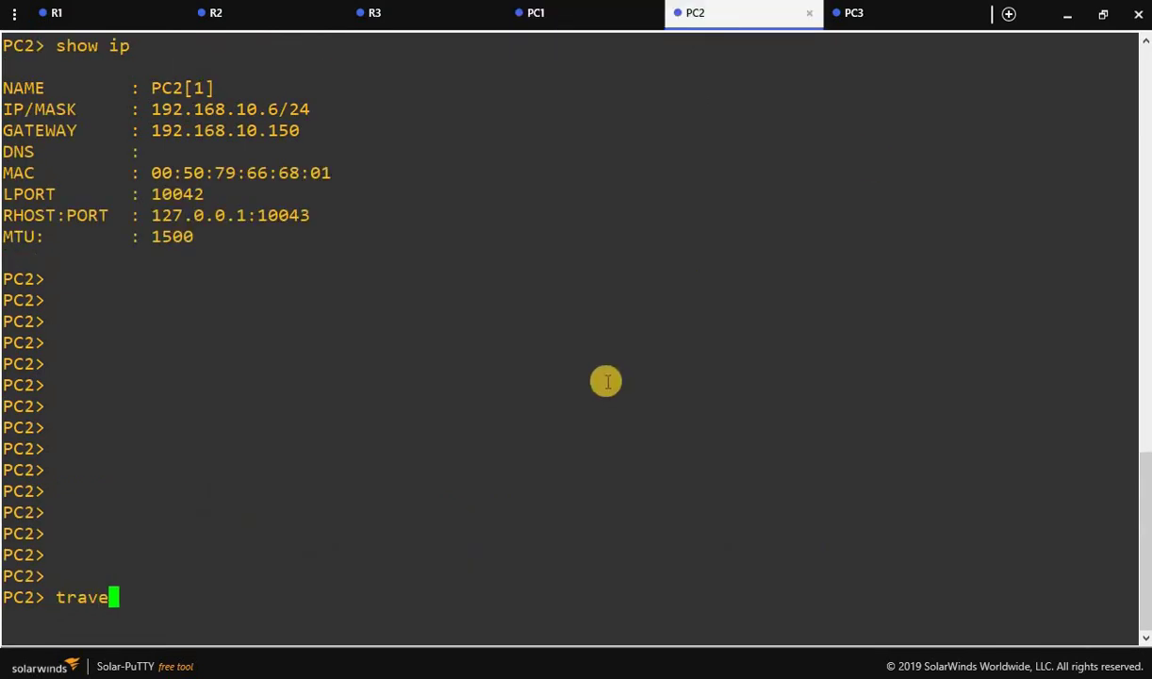
key("BackSpace")
key("BackSpace")
type("ce 192.168.20.2")
key("Return")
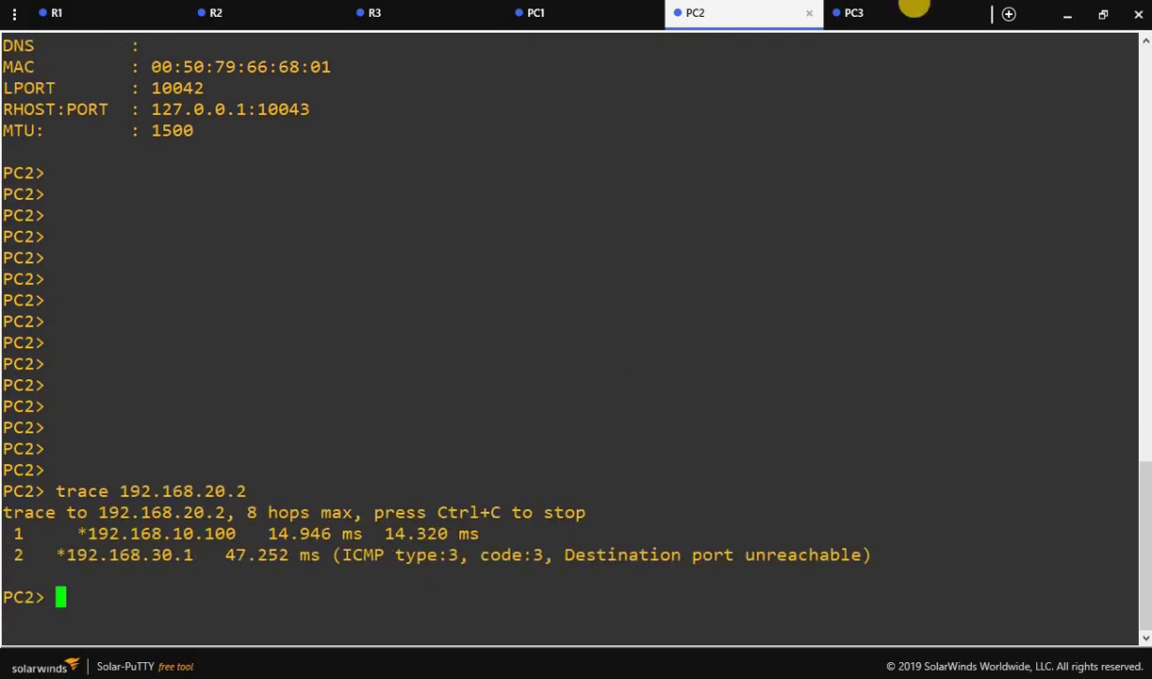
Step: Trace the route from PC3 to 192.168.20.2
left_click(896, 7)
type("trace 192.168.20.2")
key("Return")
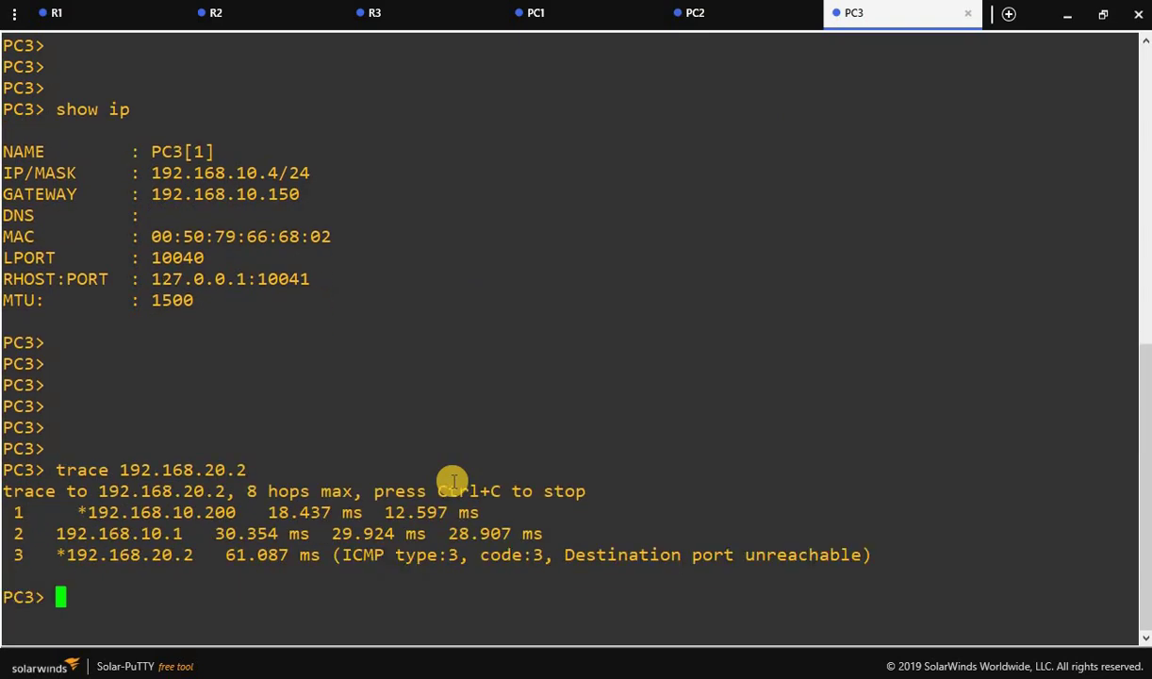
Step: Highlight the first hop in PC1's trace and match it to the router in the GNS3 topology, then return to Solar-PuTTY
left_click(568, 13)
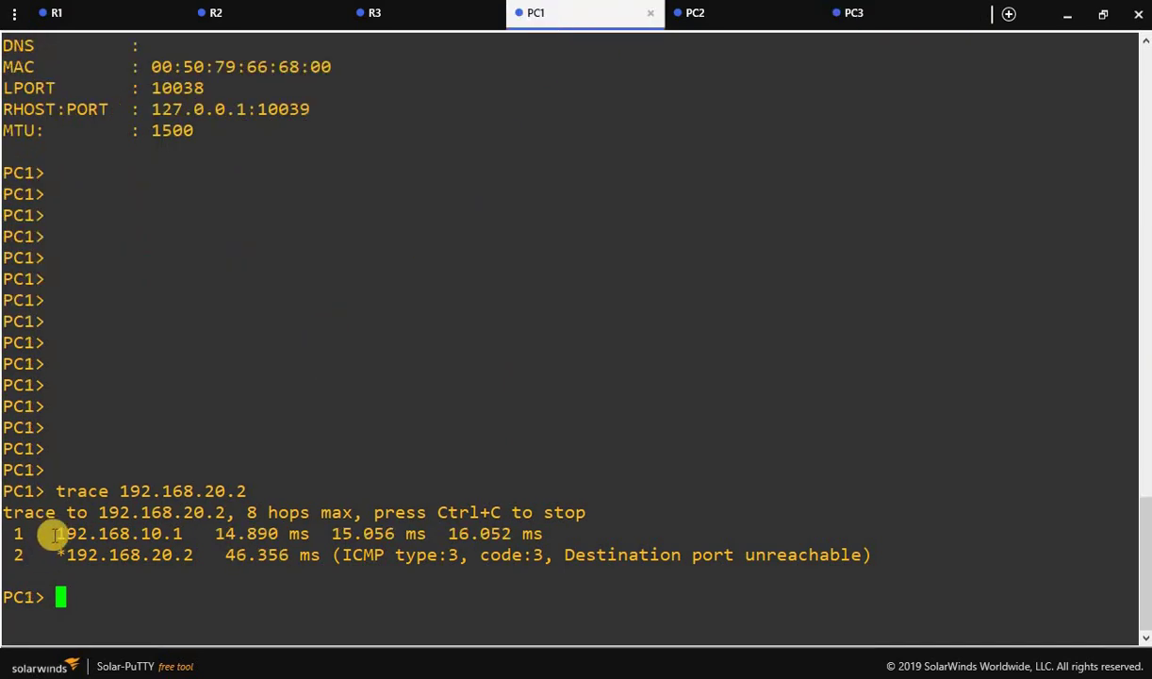
left_click_drag(43, 534, 151, 534)
left_click(1066, 13)
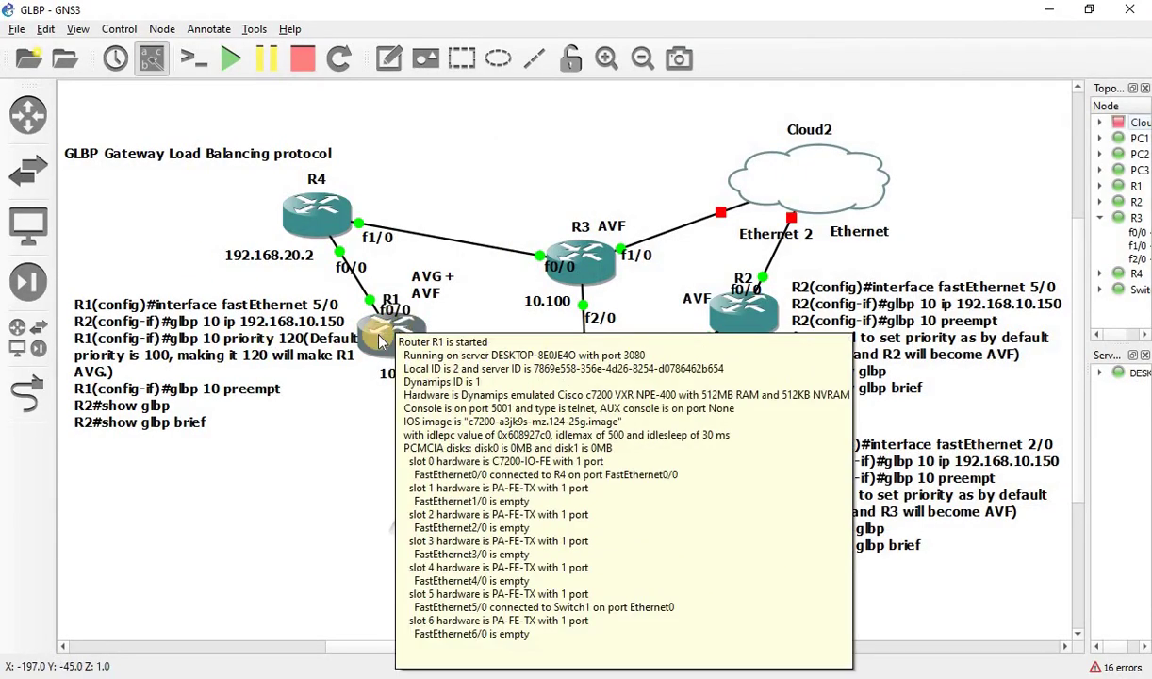
left_click(398, 381)
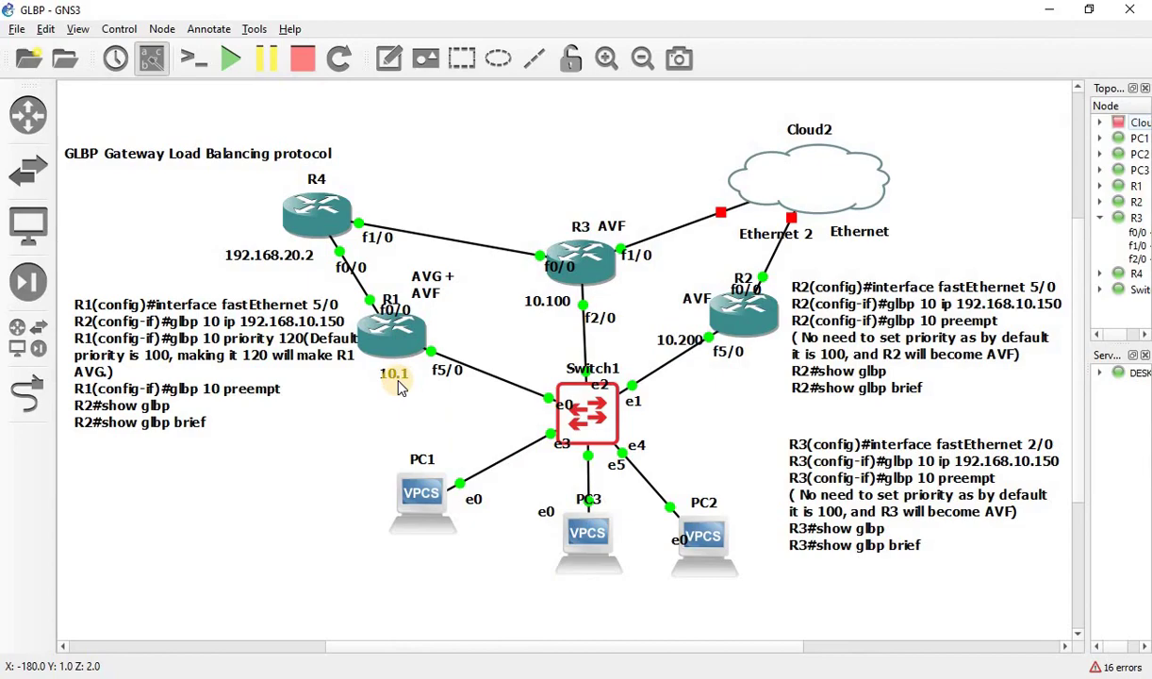
key("alt+Tab")
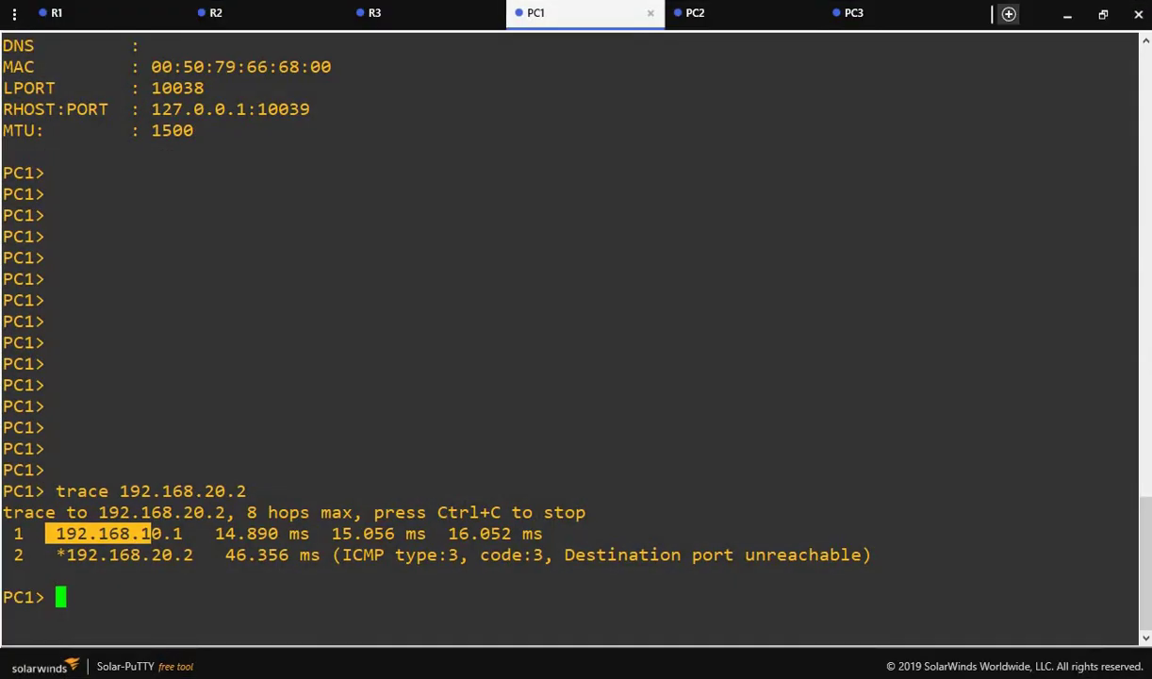
Step: Highlight the first hop in PC2's trace, match it to the router in the GNS3 topology and return to Solar-PuTTY
key("ctrl+Tab")
left_click_drag(133, 533, 235, 534)
left_click(1066, 14)
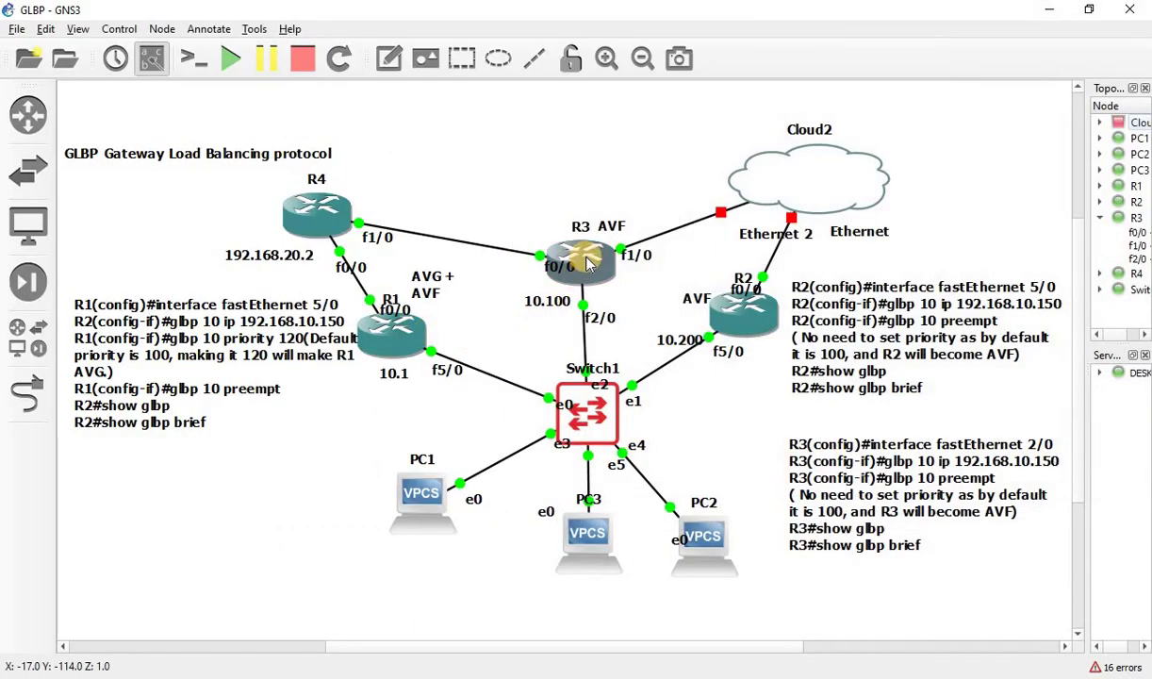
key("alt+Tab")
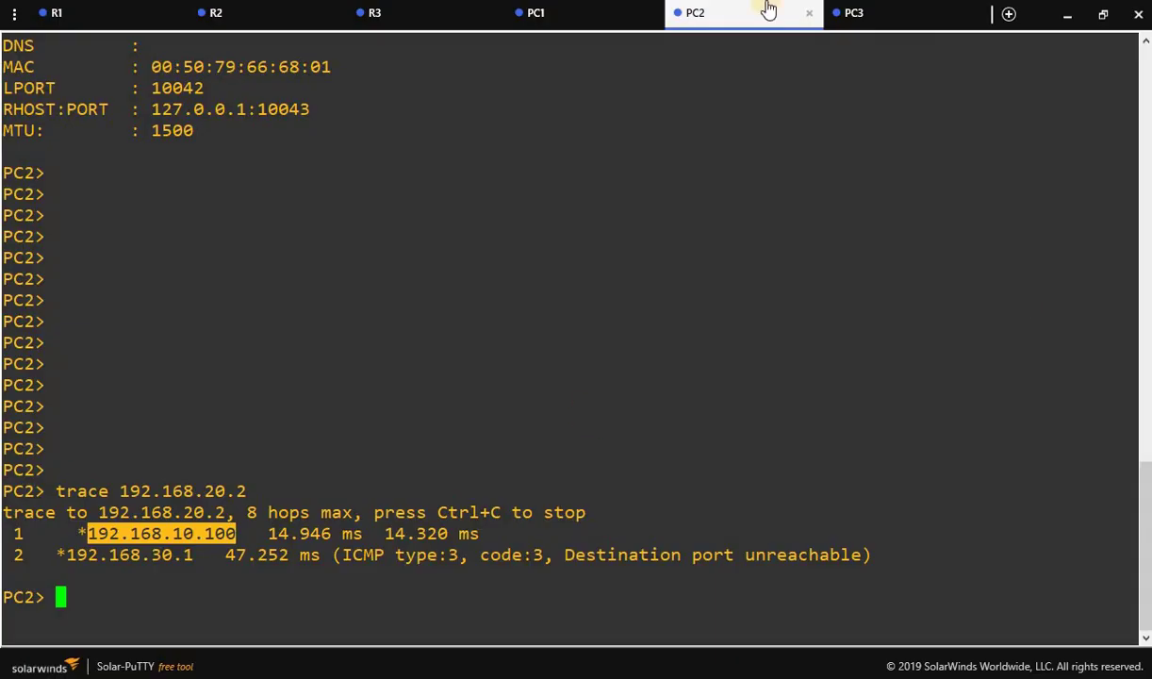
Step: Read the first hop in PC3's trace and match it to the router in the GNS3 topology
left_click(886, 13)
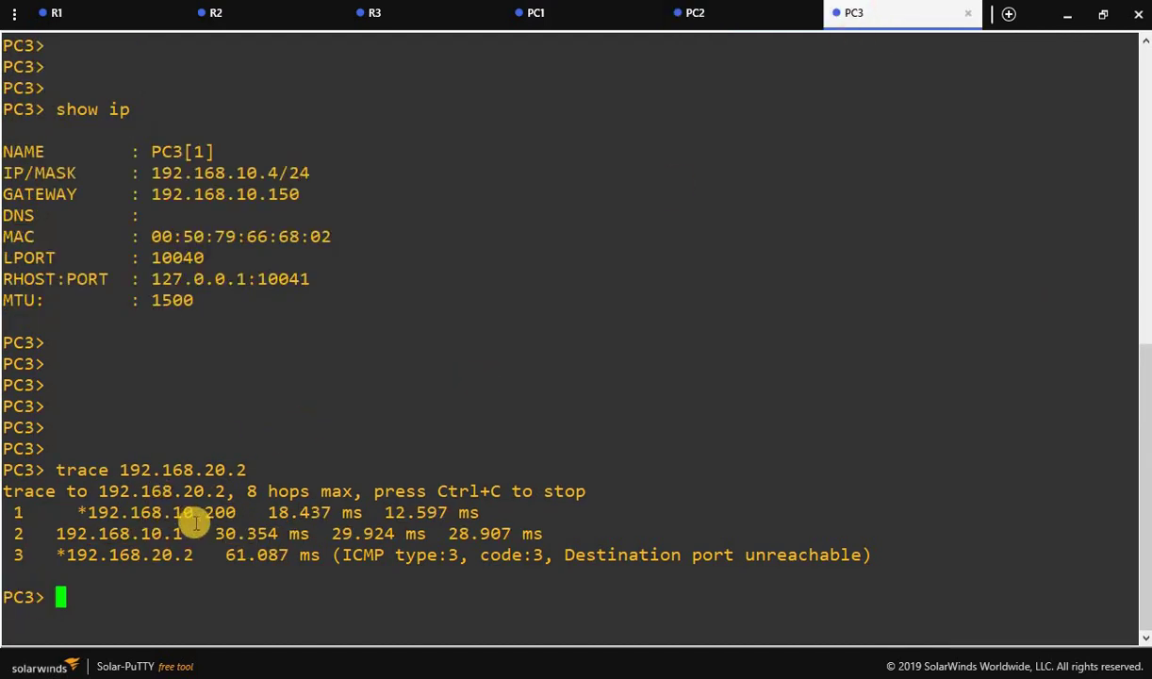
left_click(1067, 13)
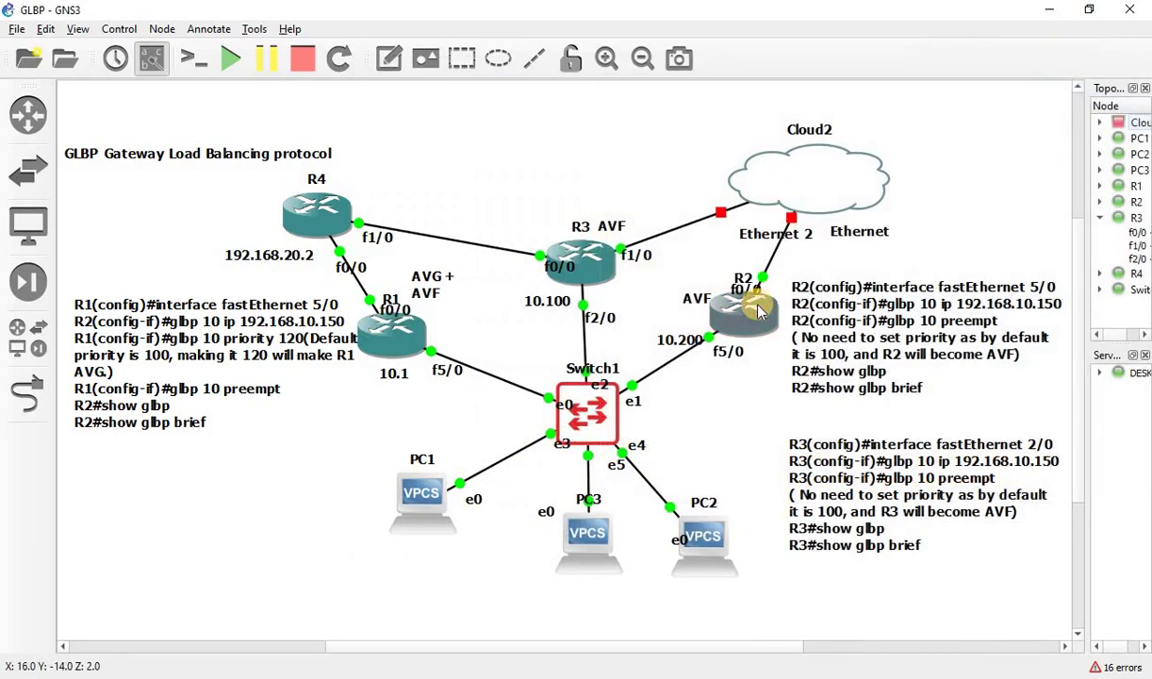